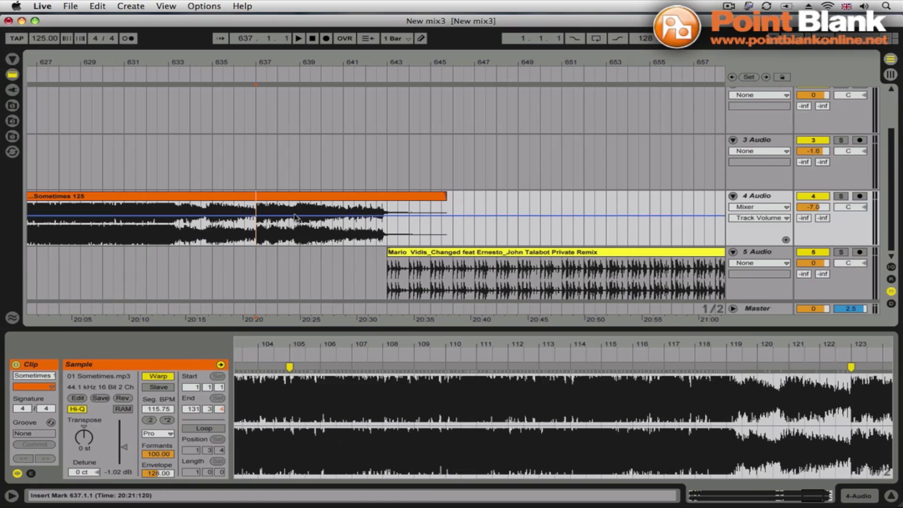
- Play the ending of the Sometimes 125 clip on 4 Audio from bar 637
left_click(273, 198)
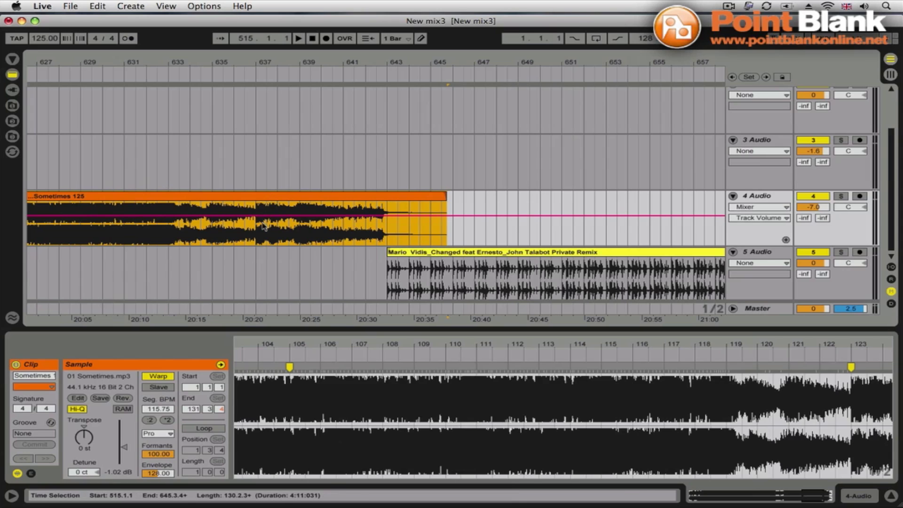
left_click(447, 253)
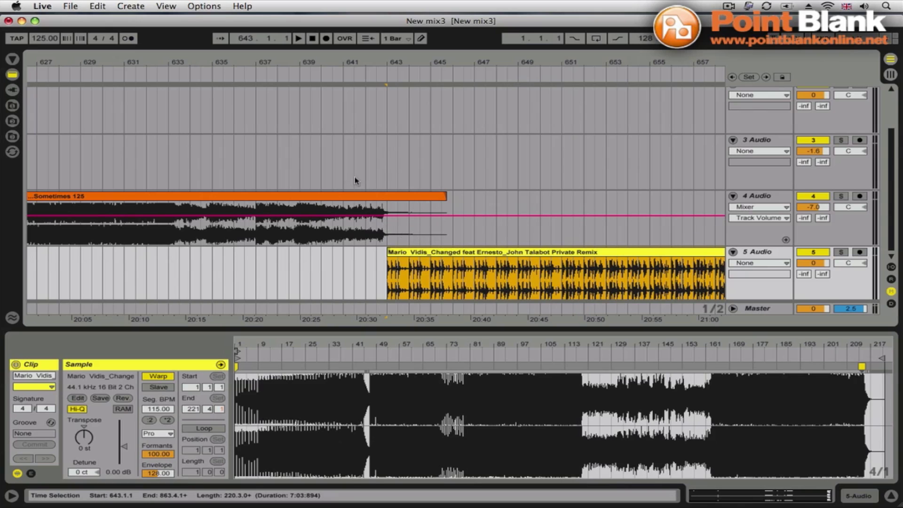
left_click(254, 239)
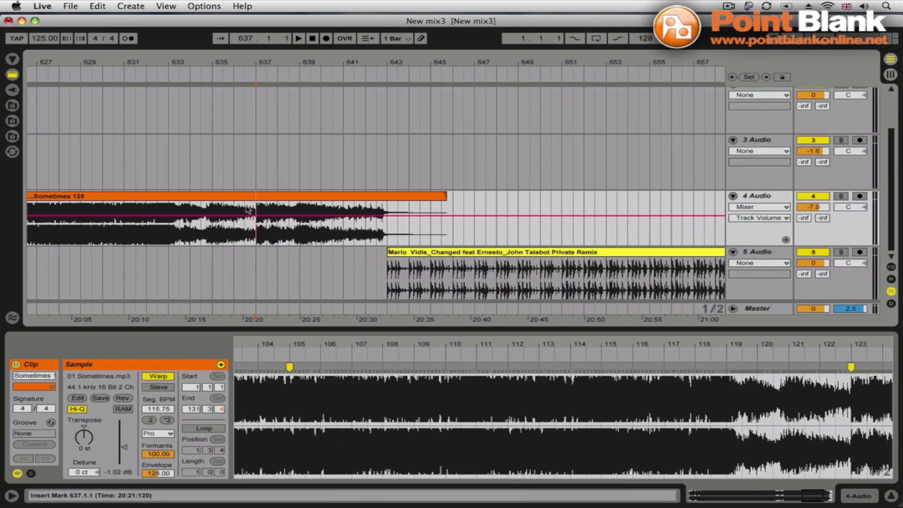
key("space")
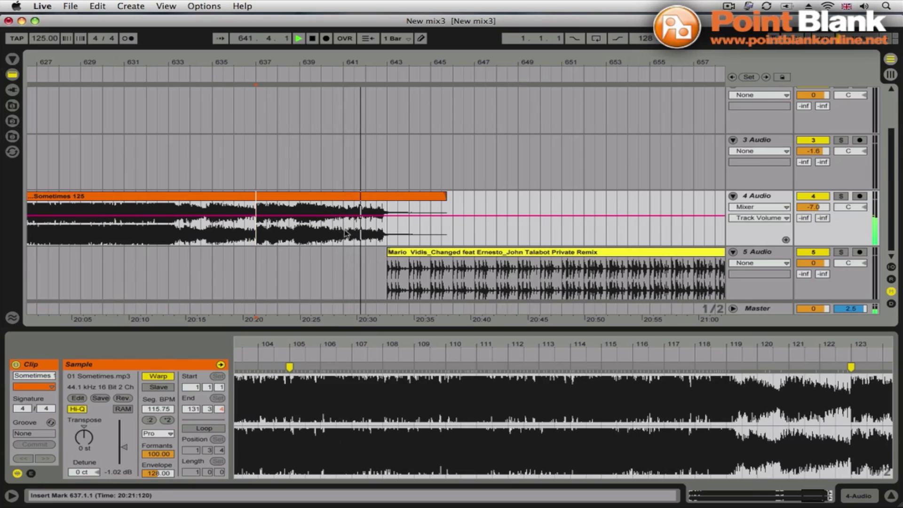
left_click_drag(344, 231, 376, 225)
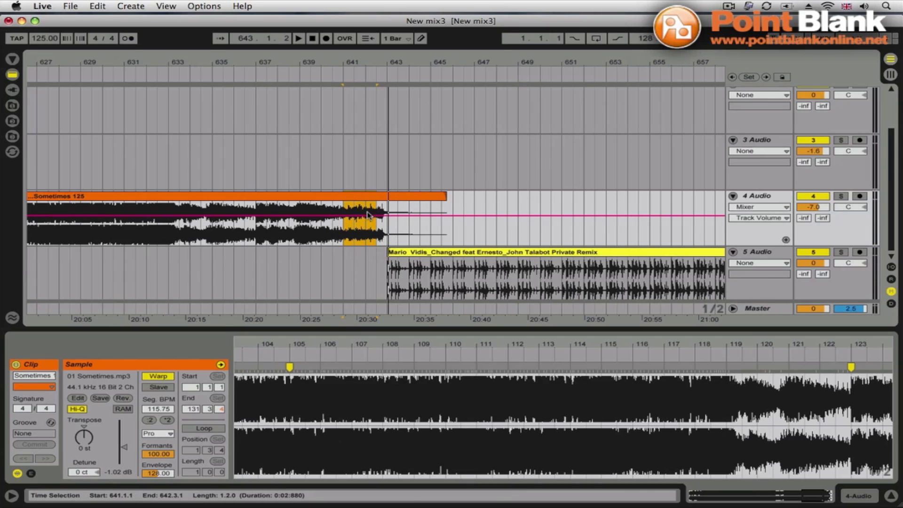
- Play the intro of the John Talabot Private Remix clip on 5 Audio from bar 643
left_click(404, 254)
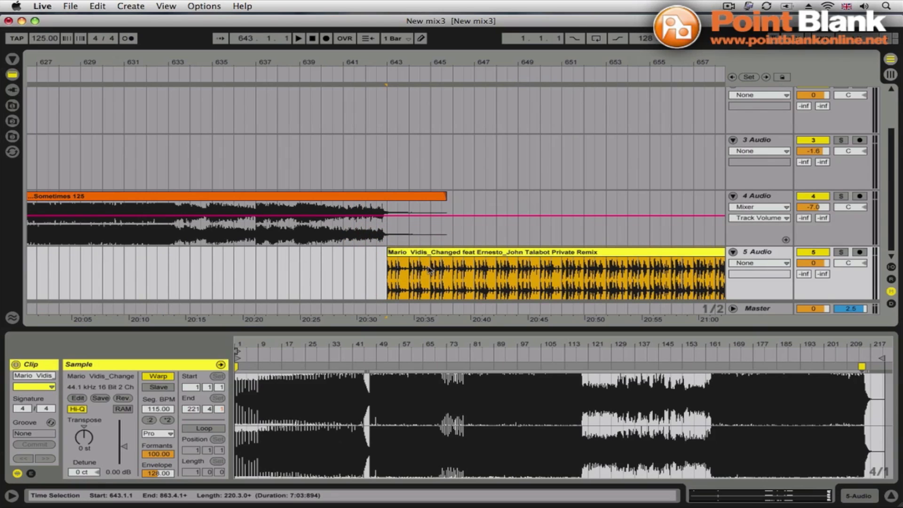
left_click(389, 277)
key("space")
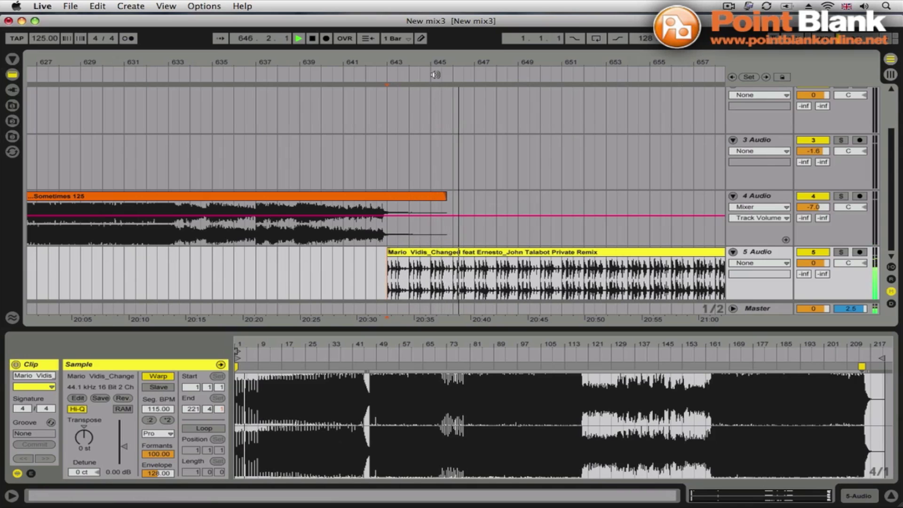
left_click_drag(441, 65, 357, 66)
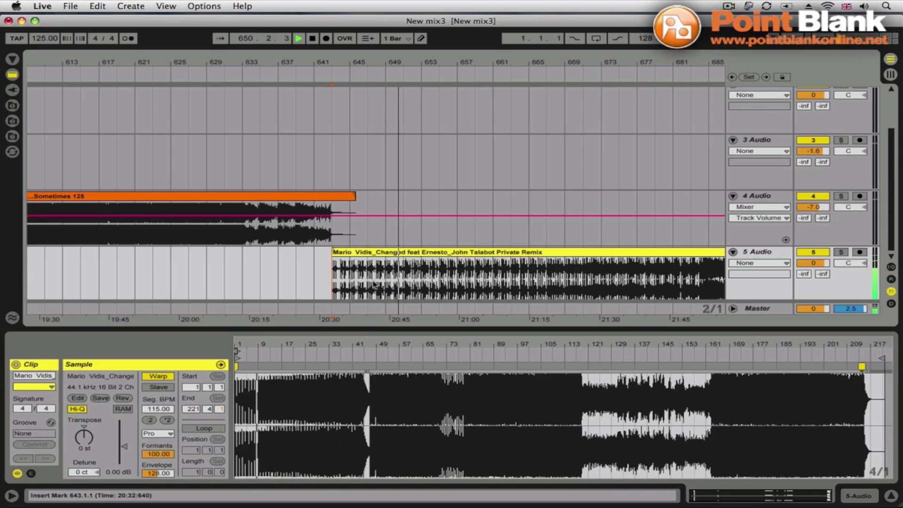
key("space")
- Select 641.1.1 to 642.3.1 near the end of the Sometimes 125 clip and listen to it
left_click_drag(310, 65, 233, 117)
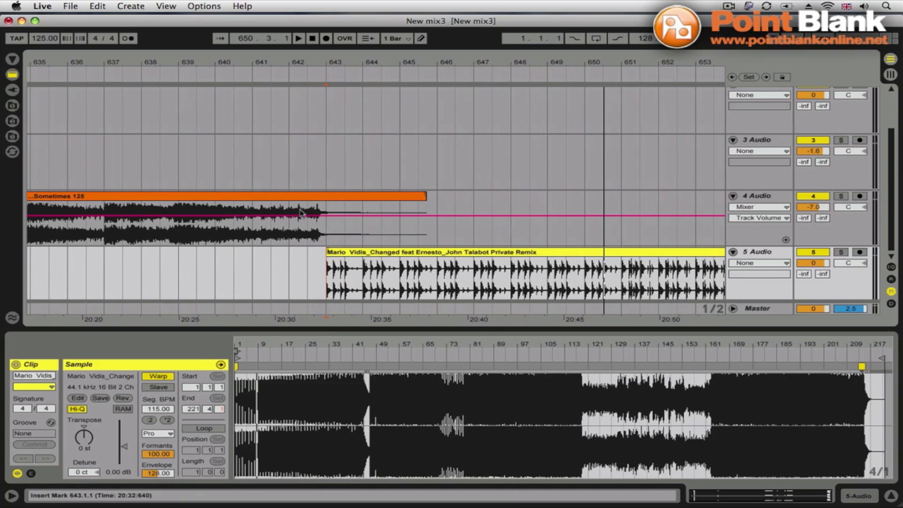
left_click_drag(243, 233, 304, 228)
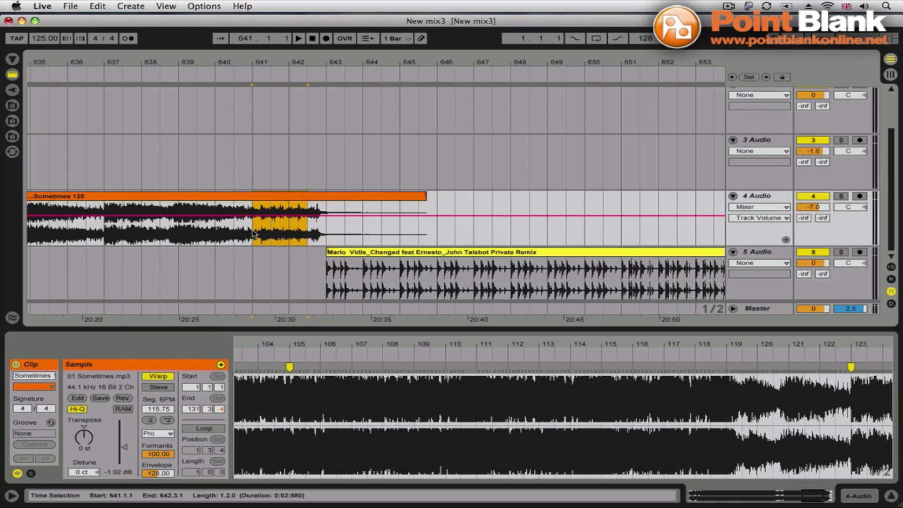
key("space")
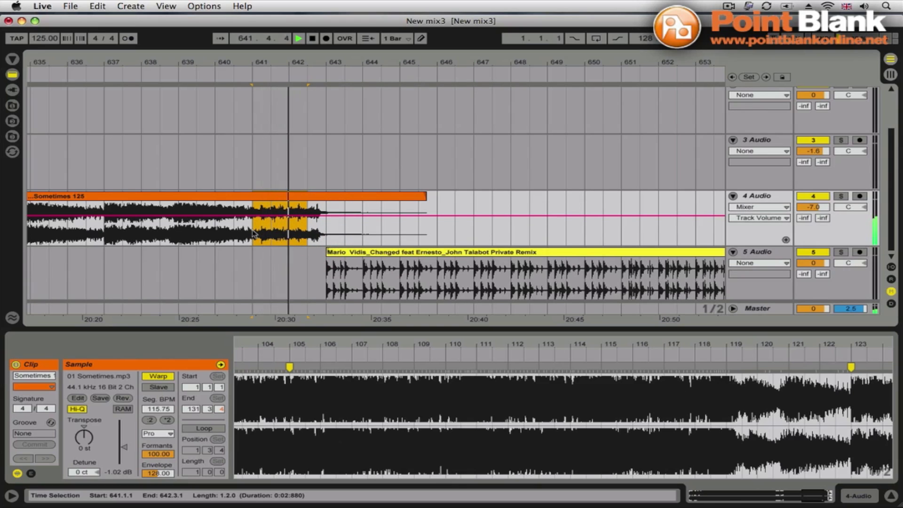
key("space")
left_click_drag(280, 233, 675, 224)
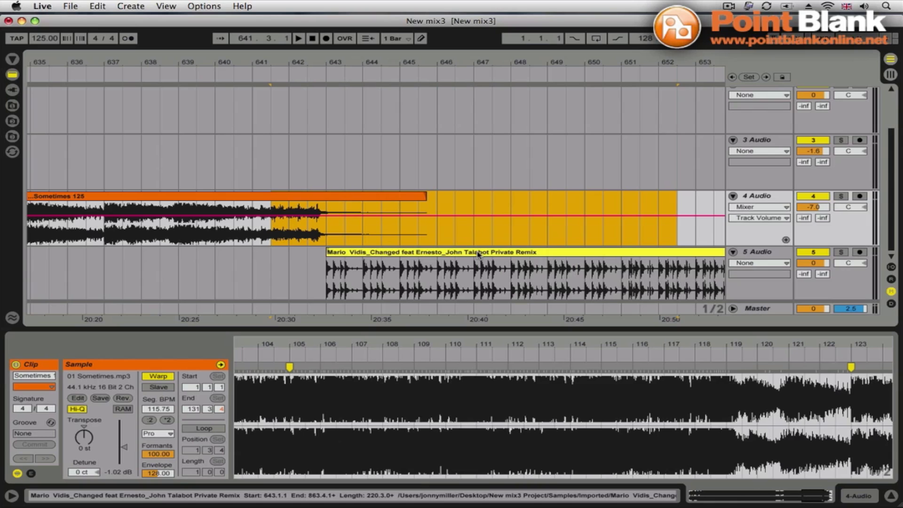
left_click_drag(277, 231, 580, 230)
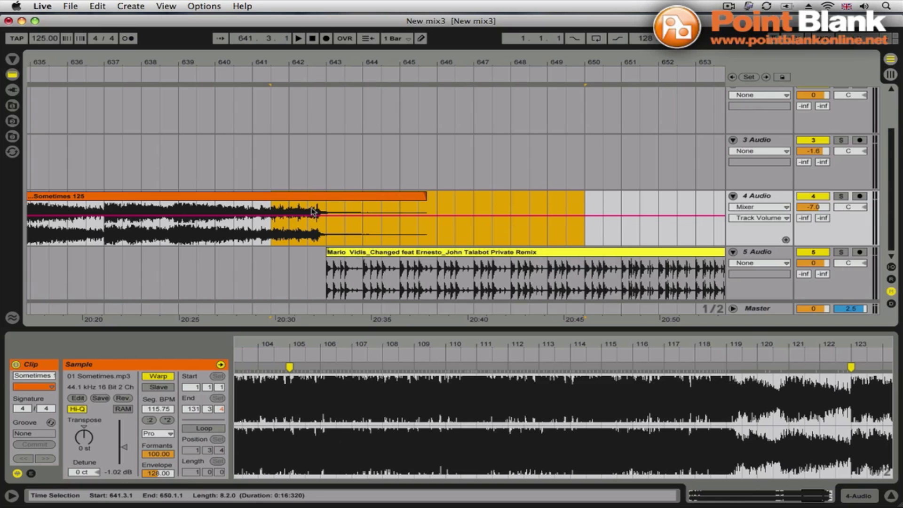
left_click_drag(254, 67, 381, 48)
left_click_drag(86, 265, 392, 264)
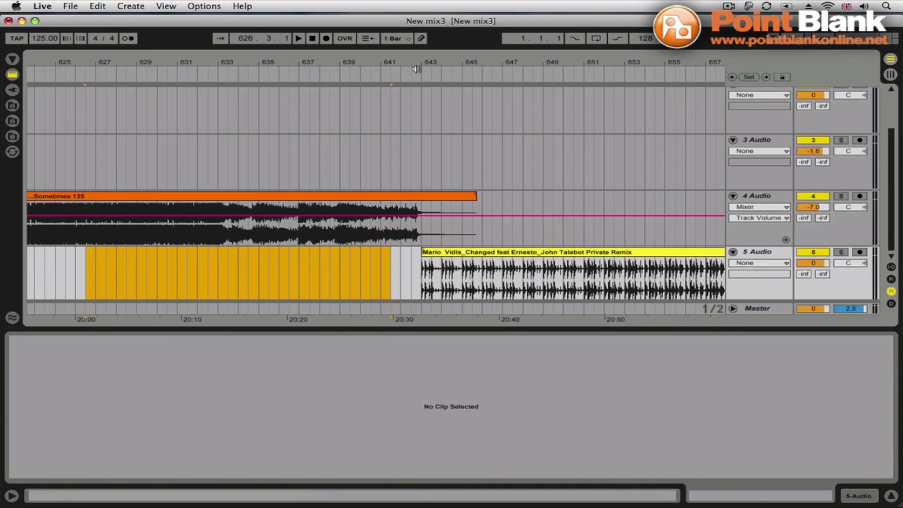
- Audition the one-bar section 641.1.1 to 642.1.1 of the Sometimes 125 clip and split it off as its own clip
left_click_drag(416, 67, 416, 93)
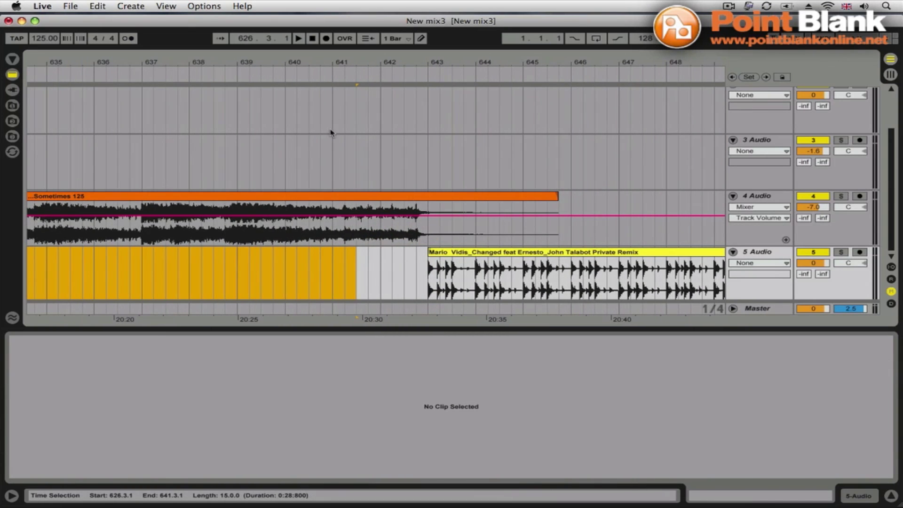
left_click(364, 238)
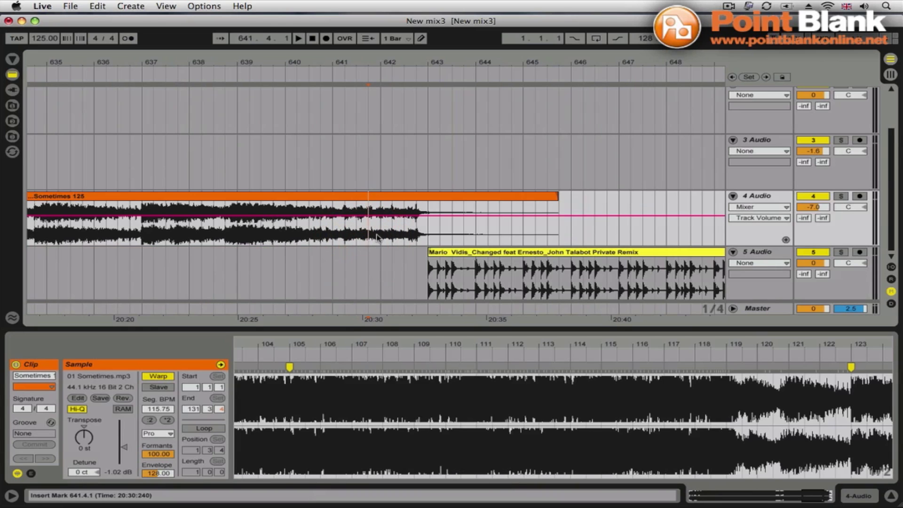
left_click_drag(334, 233, 379, 222)
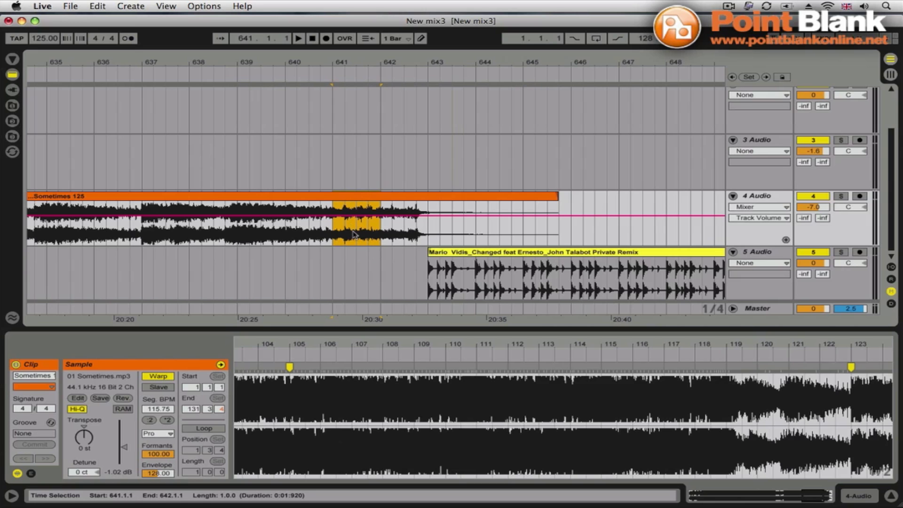
key("space")
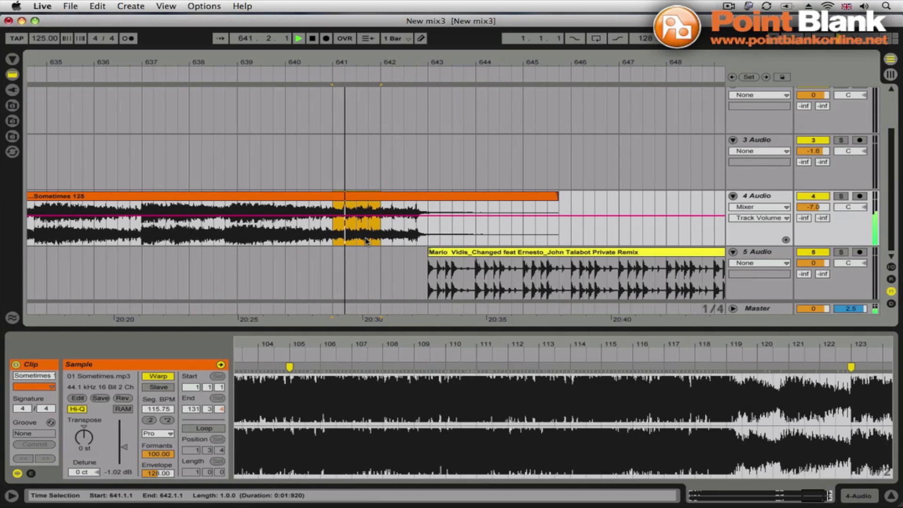
key("space")
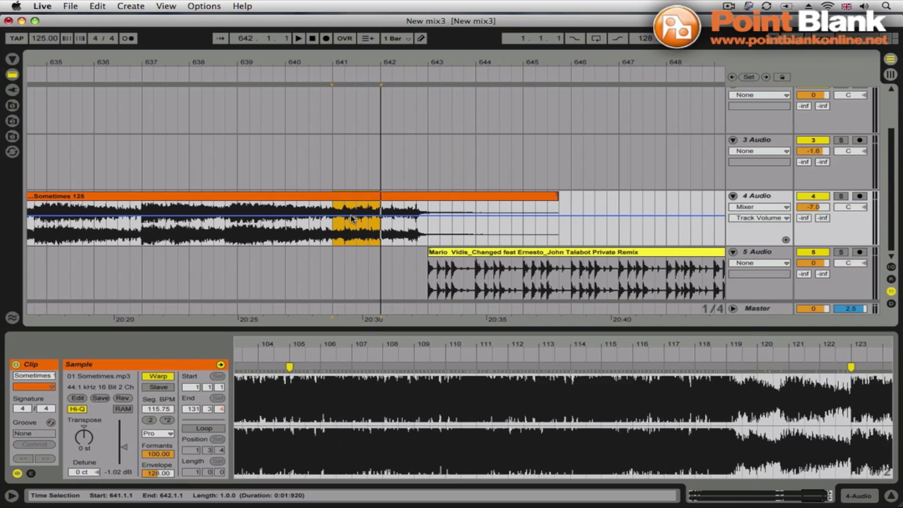
key("super+e")
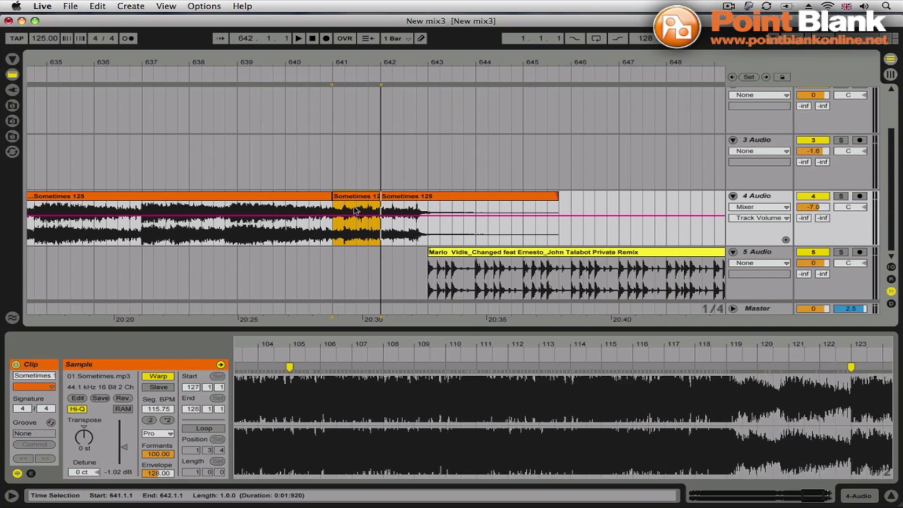
- Duplicate the one-bar Sometimes 125 clip repeatedly along 4 Audio until the copies reach bar 666
left_click(356, 201)
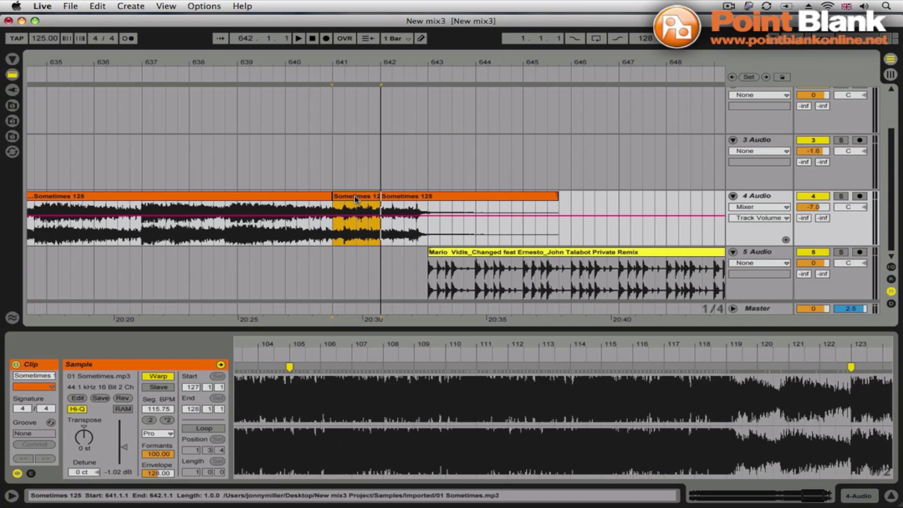
left_click(356, 200)
key("super+d")
key("super+d")
key("super+d")
key("super+d")
key("super+d")
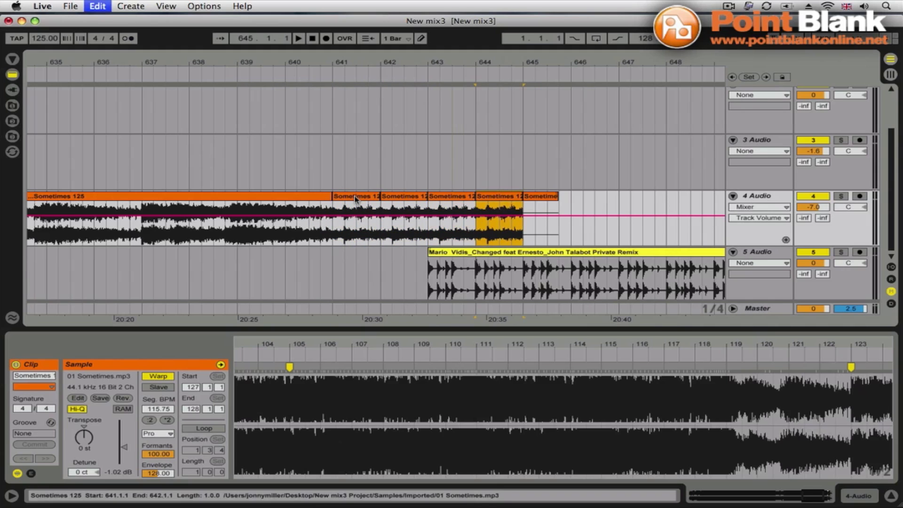
key("super+d")
key("super+d")
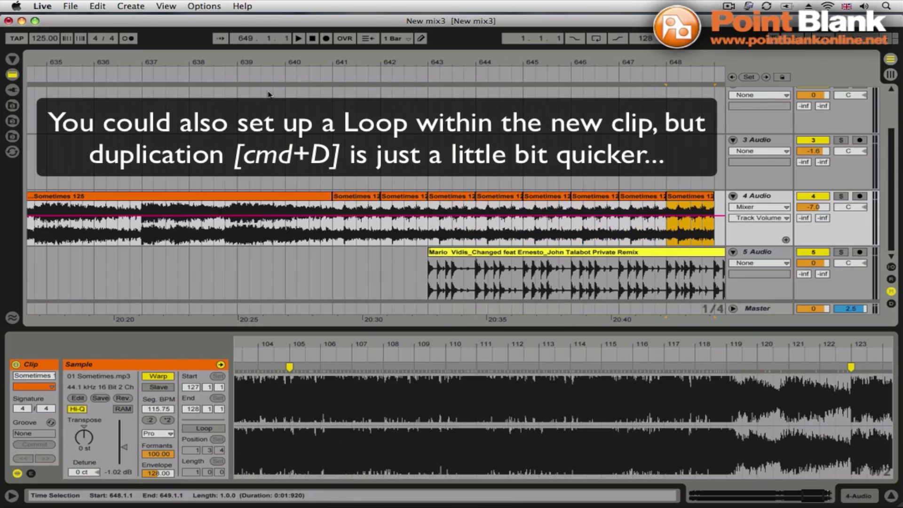
left_click_drag(277, 65, 148, 32)
left_click_drag(154, 66, 154, 60)
key("super+d")
key("super+d")
key("super+d")
key("super+d")
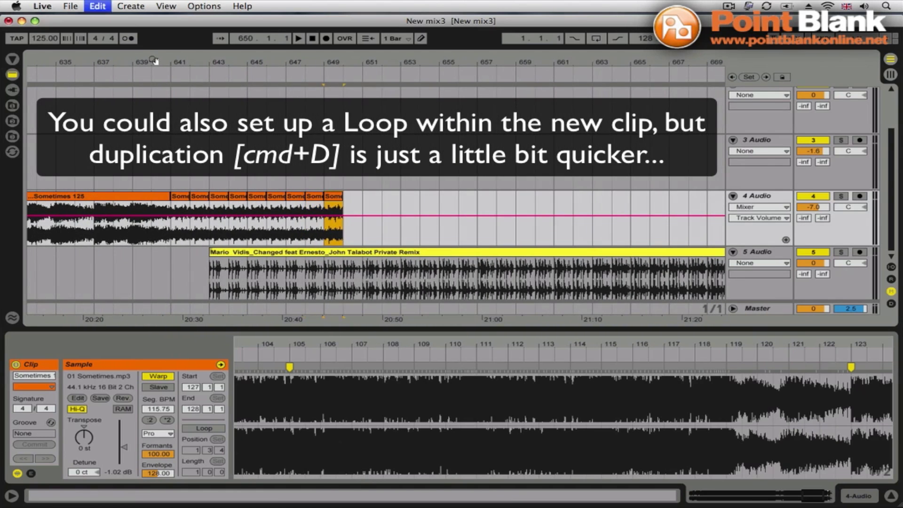
key("super+d")
key("super+d")
key("super+d")
key("super+d")
key("super+d")
key("super+d")
key("super+d")
key("super+d")
key("super+d")
key("super+d")
key("super+d")
key("super+d")
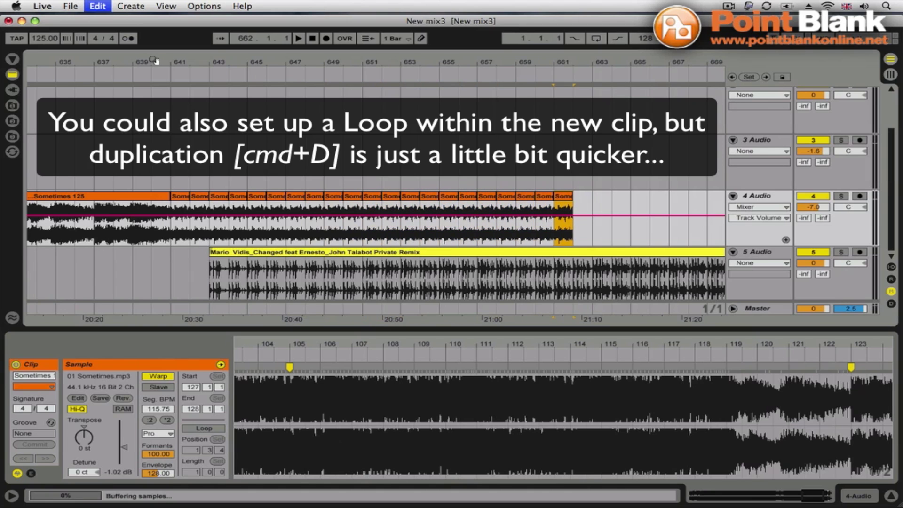
key("super+d")
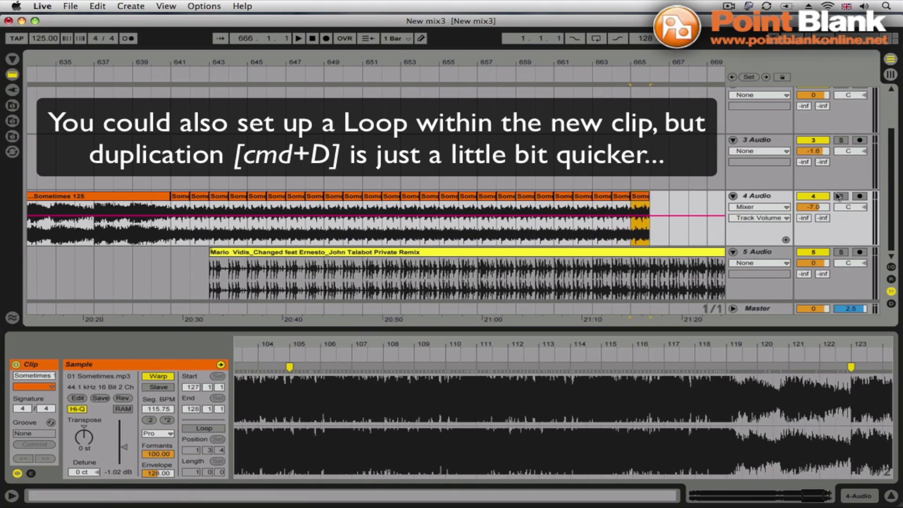
- Solo 4 Audio and play the transition from the original track into the repeated one-bar clips
left_click(841, 195)
left_click(161, 74)
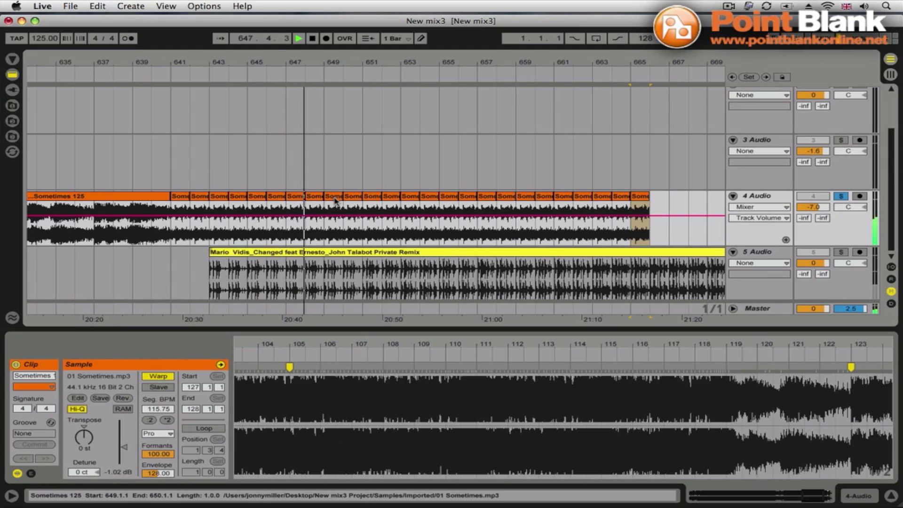
key("space")
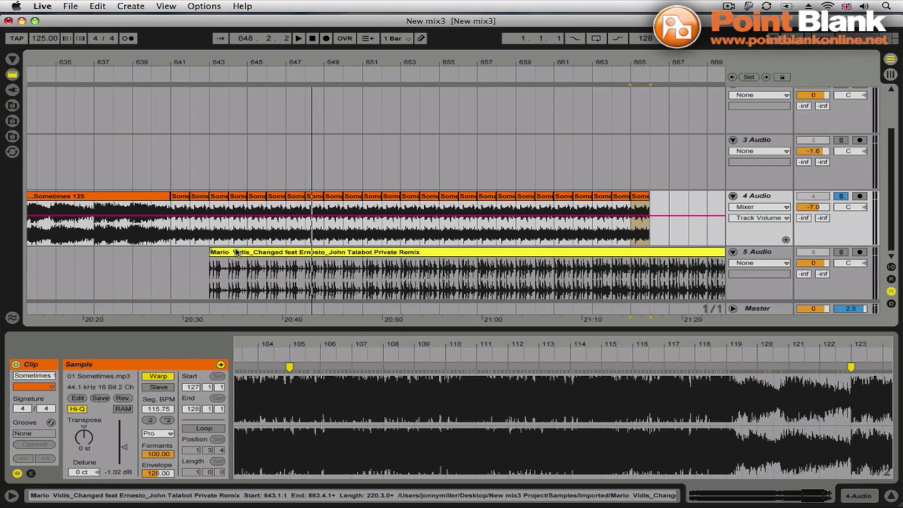
- Move the John Talabot Private Remix clip on 5 Audio earlier so it starts at 641.1.1, where the one-bar repeats begin
left_click_drag(134, 62, 285, 70)
left_click_drag(403, 253, 358, 238)
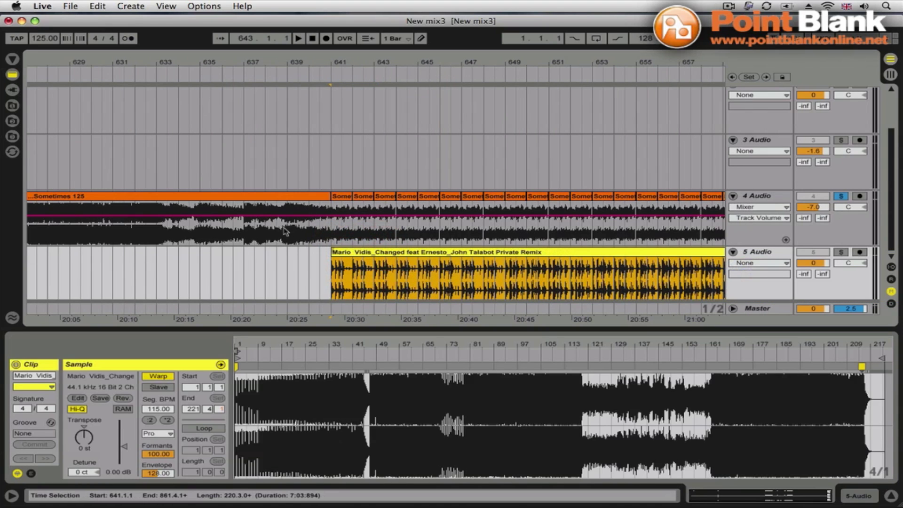
left_click_drag(285, 230, 331, 225)
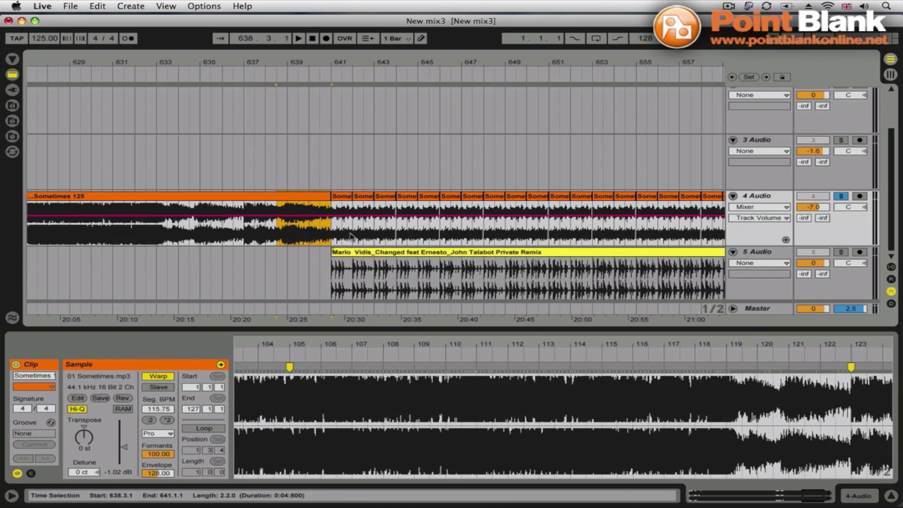
left_click(360, 254)
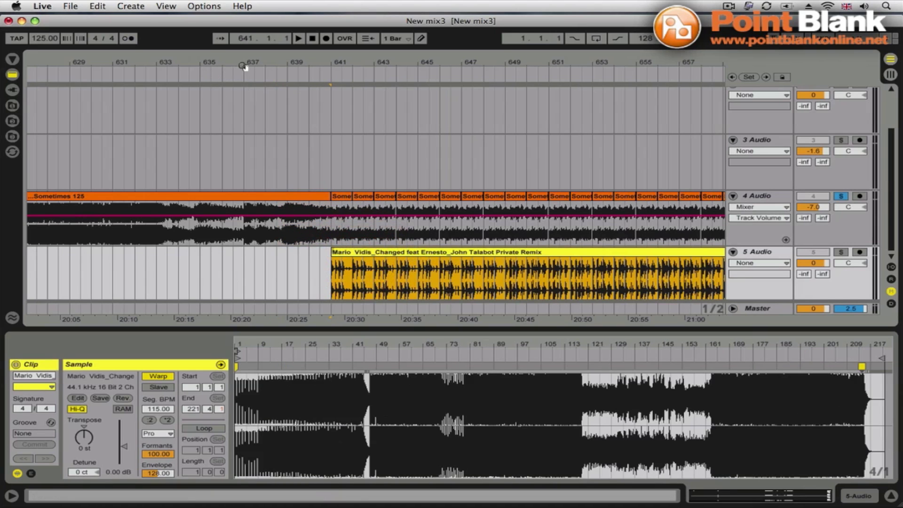
- Play the lead-in to bar 641, turn off solo on 4 Audio, and play the blend of both tracks
left_click(224, 73)
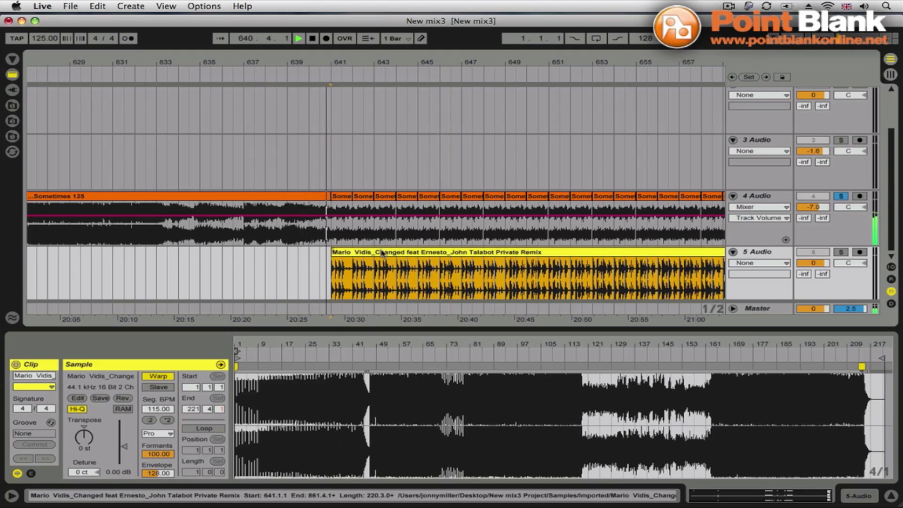
key("space")
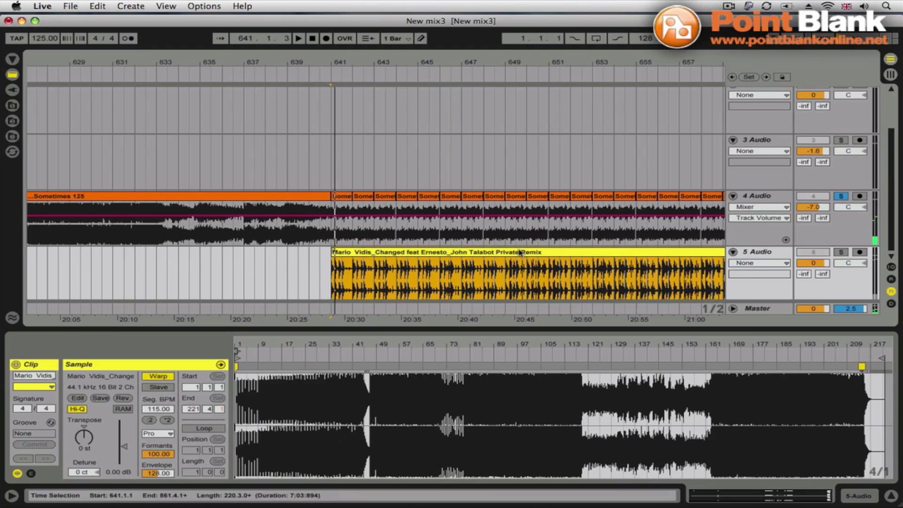
left_click(840, 196)
left_click(317, 76)
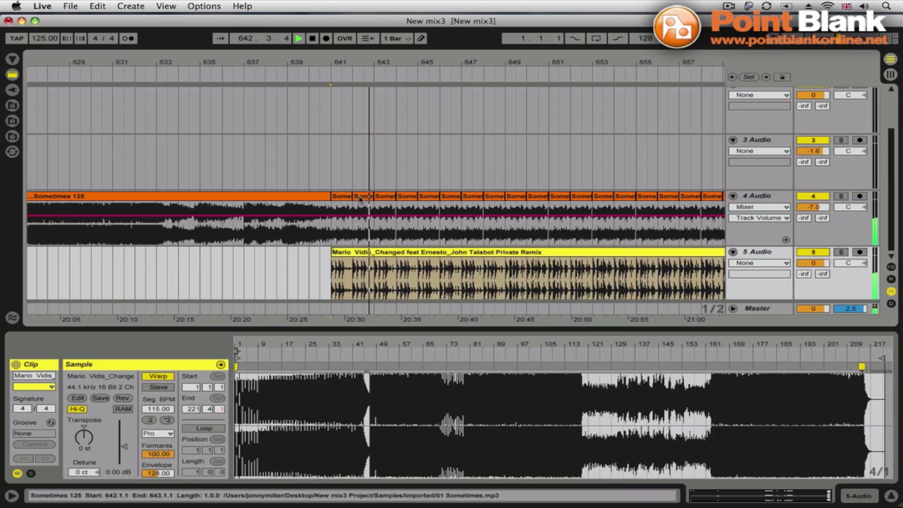
key("space")
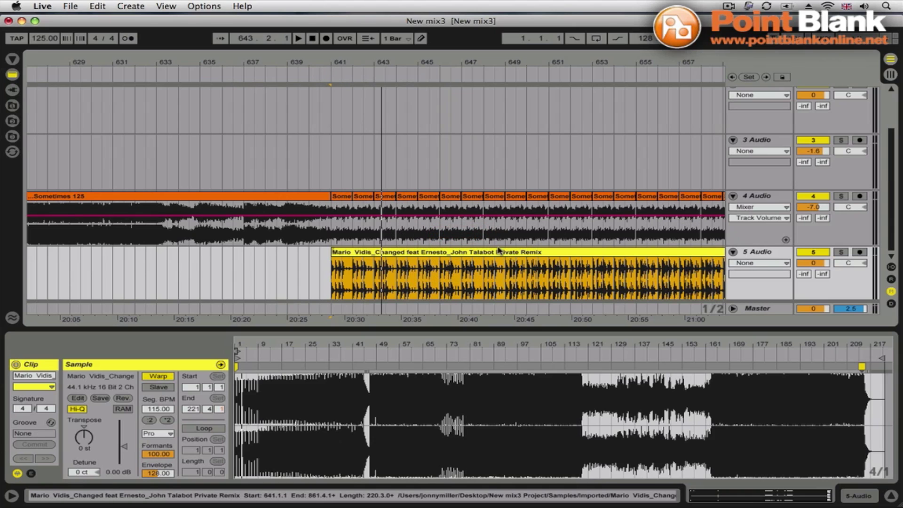
- Lower the track volume of 4 Audio to -15.8 dB while playing the blend of both tracks from bar 641
left_click(345, 198)
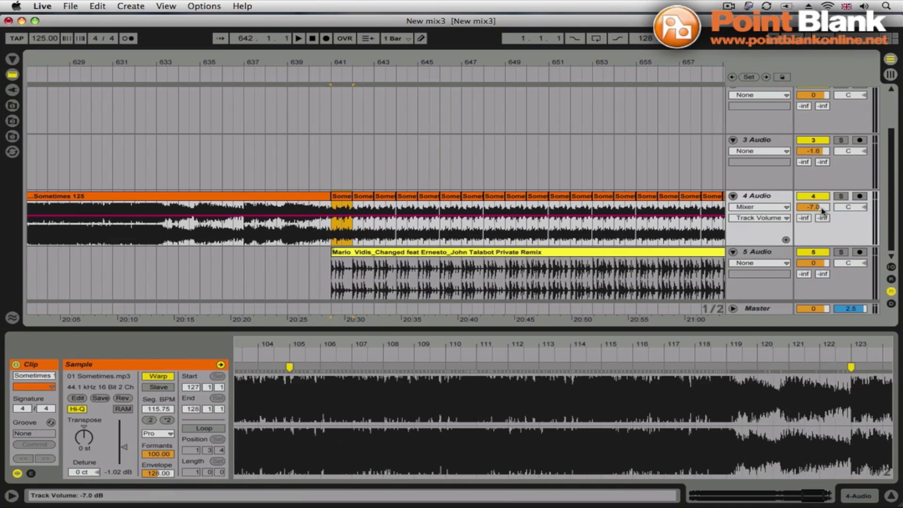
left_click_drag(819, 208, 819, 234)
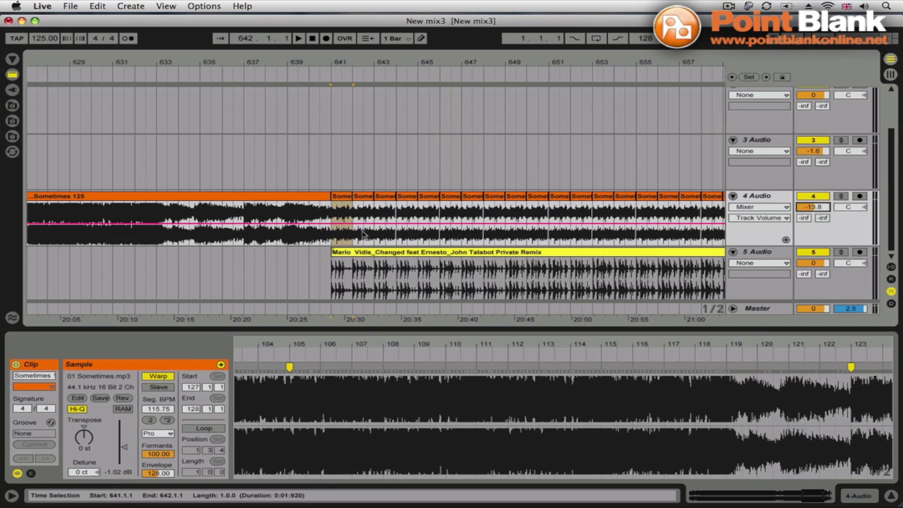
left_click(325, 236)
key("space")
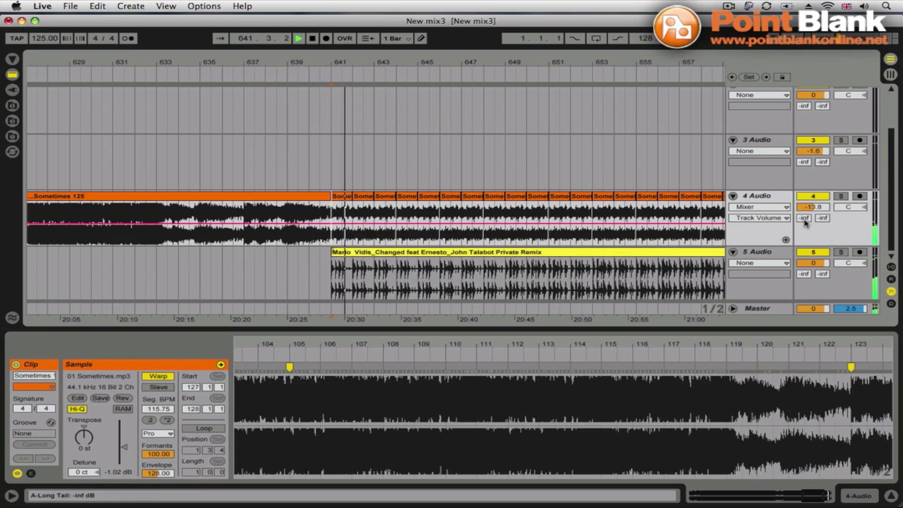
left_click_drag(817, 208, 818, 215)
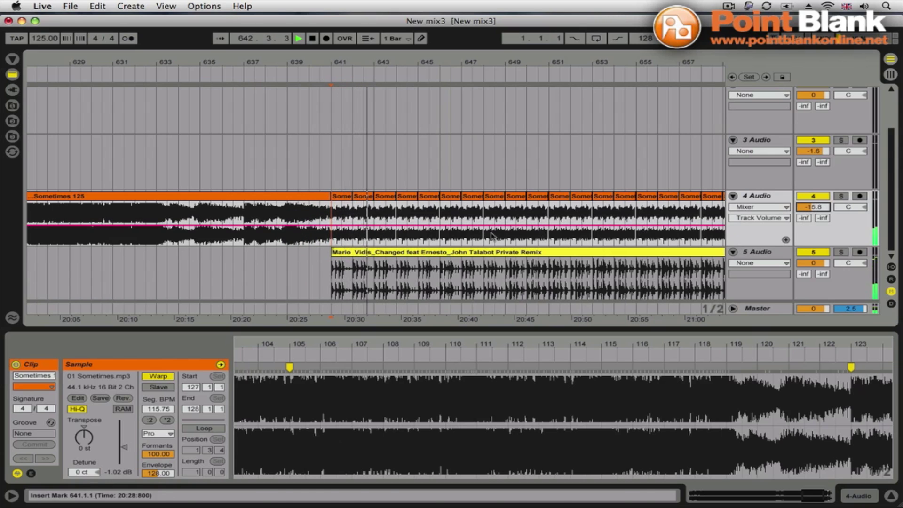
- Transpose the John Talabot Private Remix clip to -2 st and set the 4 Audio track volume to -11.6 dB during playback
left_click(418, 253)
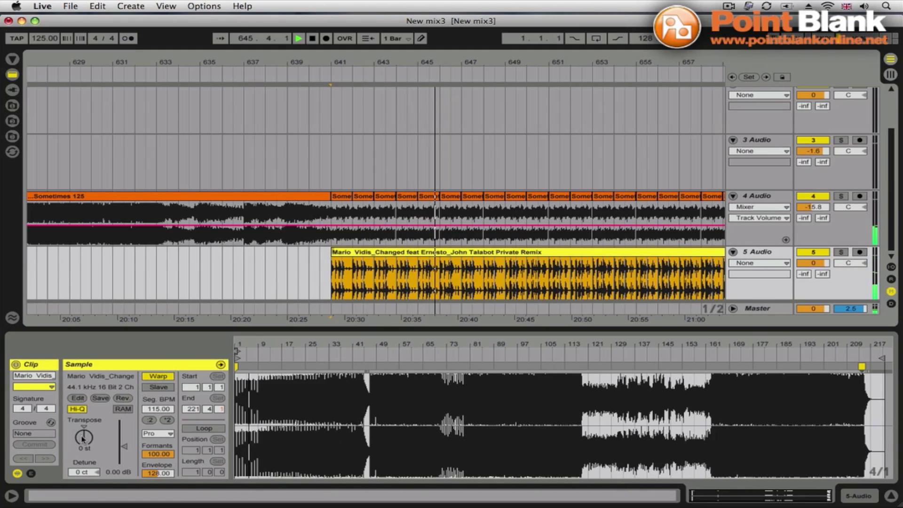
left_click_drag(83, 438, 83, 447)
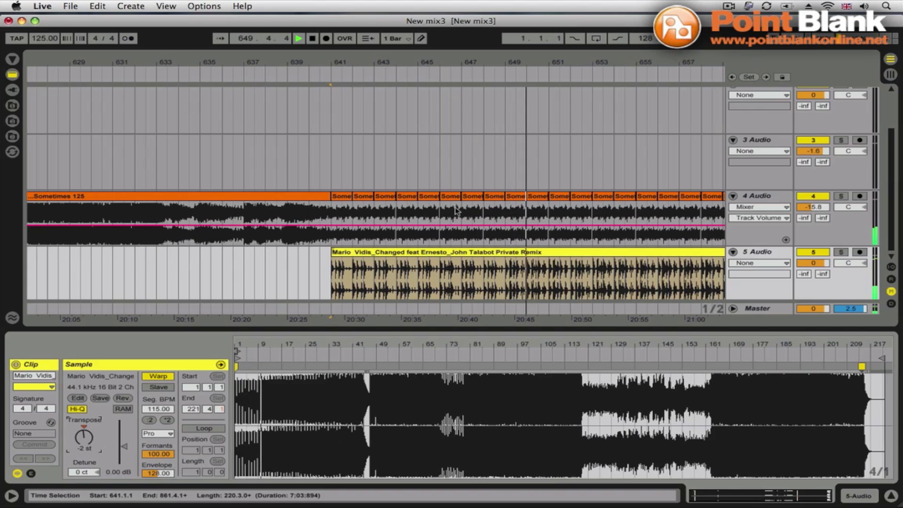
left_click_drag(813, 209, 813, 205)
left_click_drag(466, 223, 466, 221)
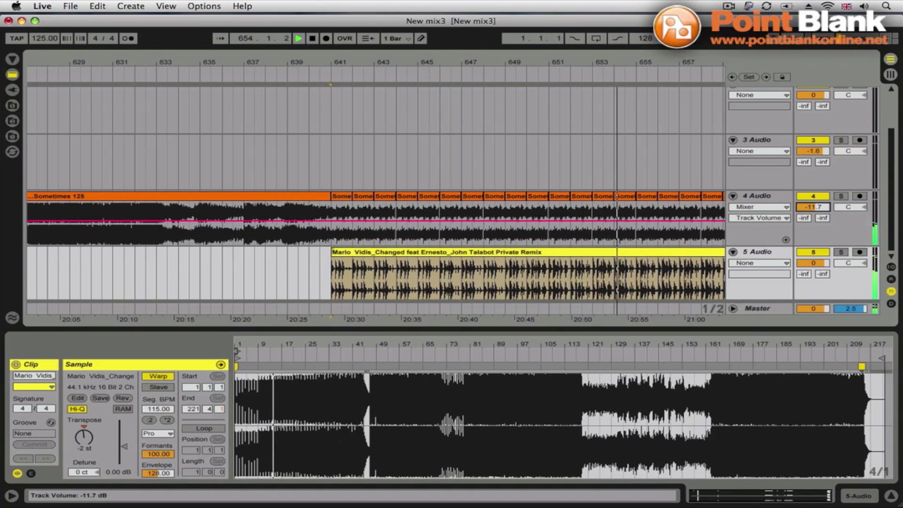
key("space")
- Select the repeated one-bar clips from bar 641 to 655 and add a Compressor audio effect to 4 Audio
left_click(340, 196)
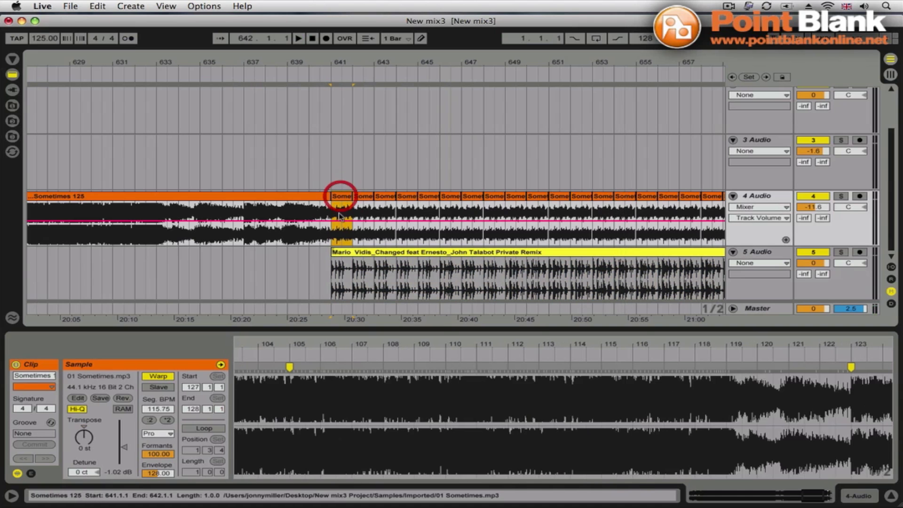
left_click_drag(341, 216, 647, 209)
left_click_drag(540, 59, 420, 44)
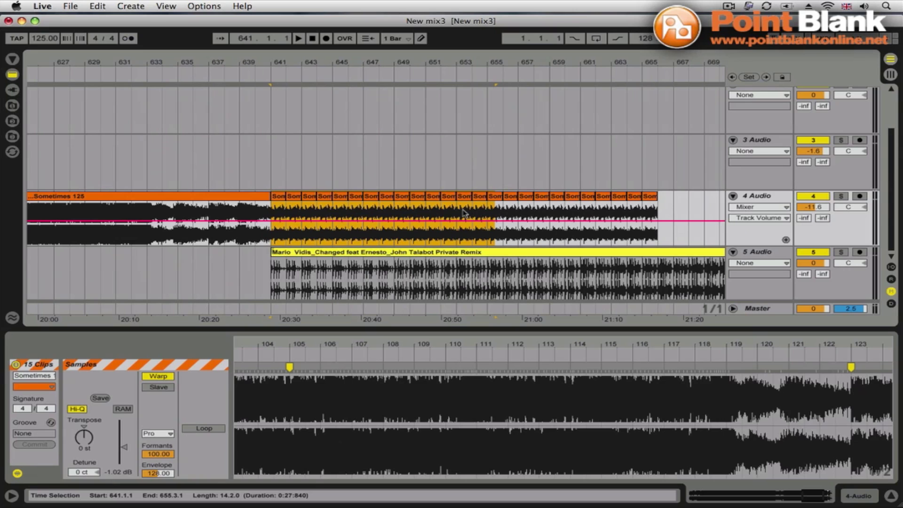
left_click(763, 198)
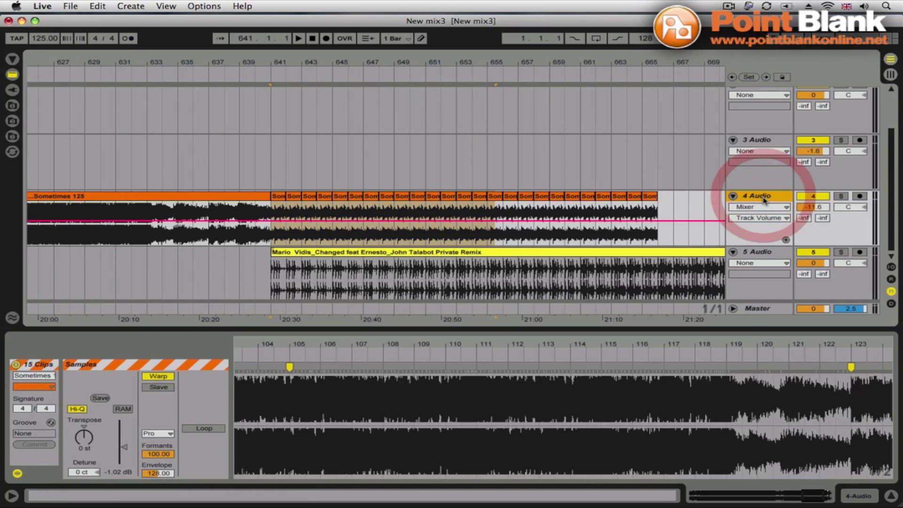
left_click(12, 74)
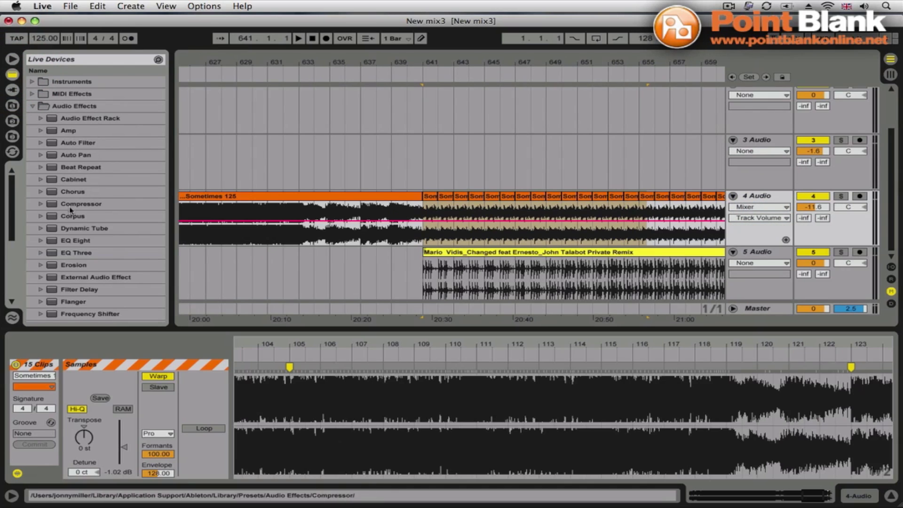
left_click_drag(52, 206, 286, 196)
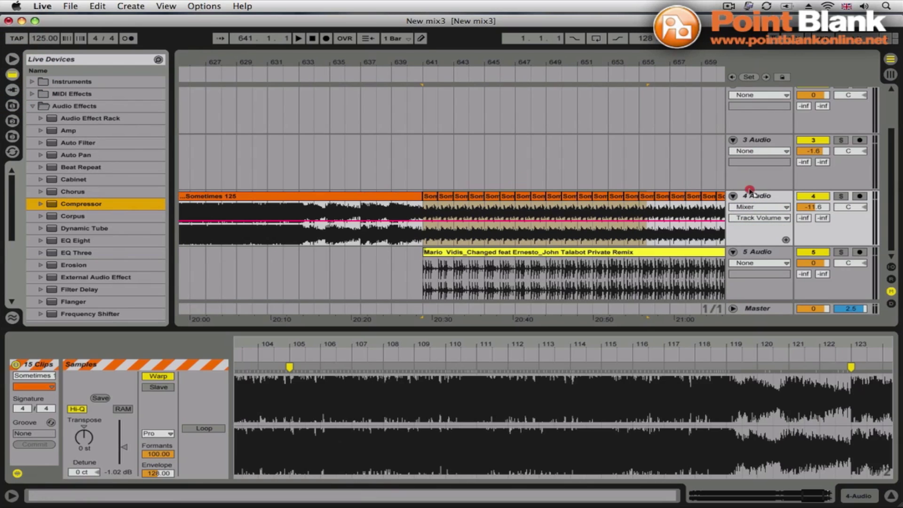
left_click_drag(759, 197, 759, 197)
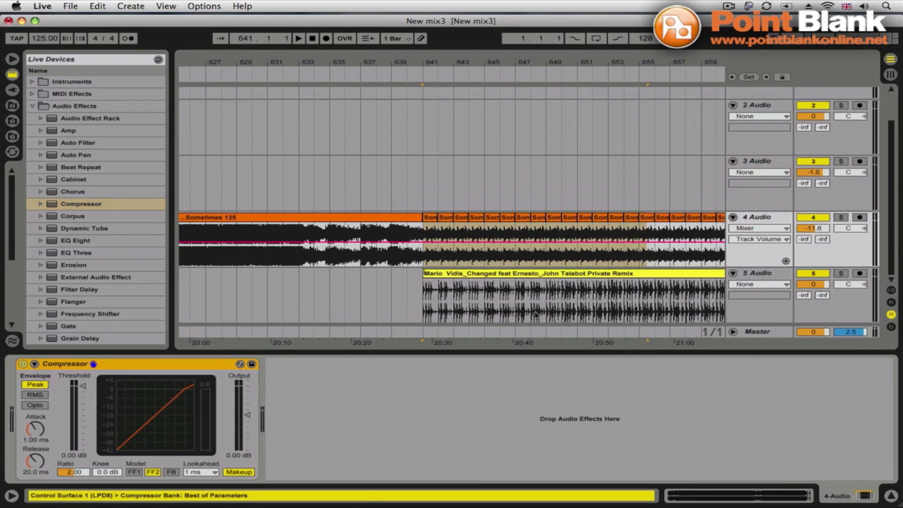
- Show the Compressor's sidechain settings, enable Sidechain and set its audio source to 5-Audio
left_click(36, 364)
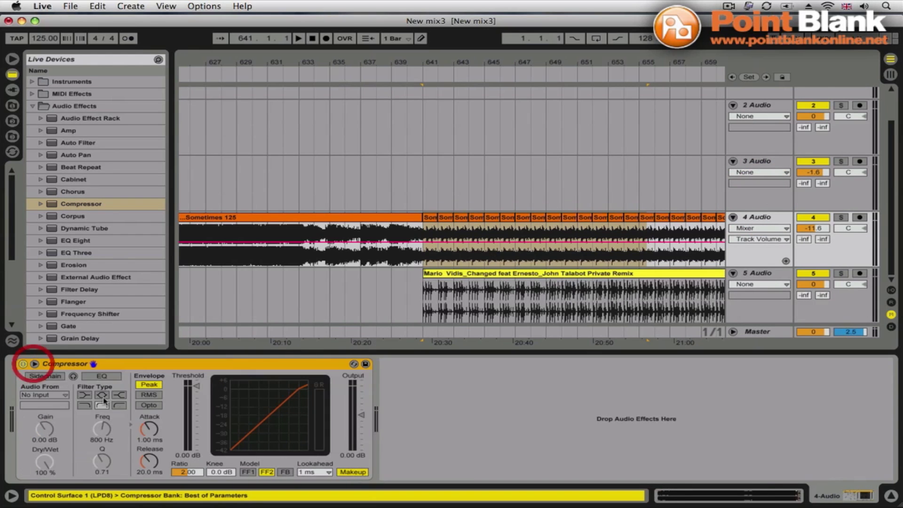
left_click(45, 376)
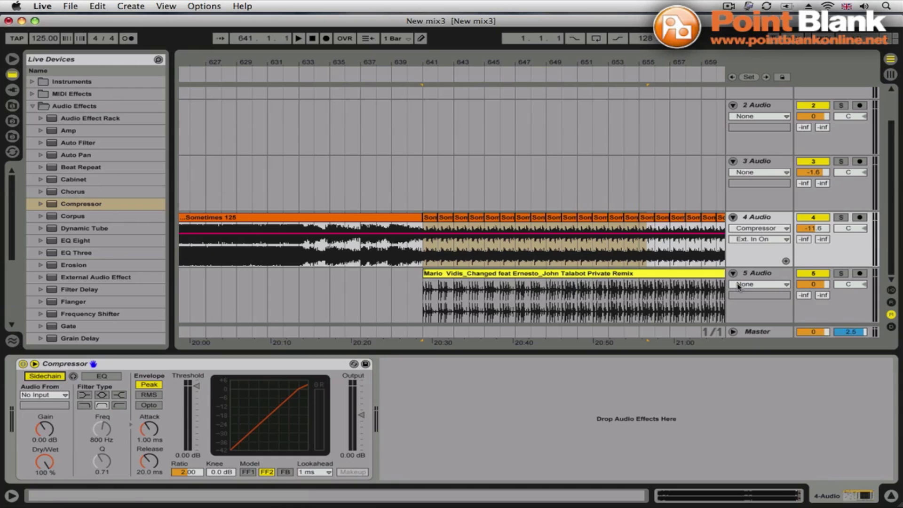
left_click(786, 277)
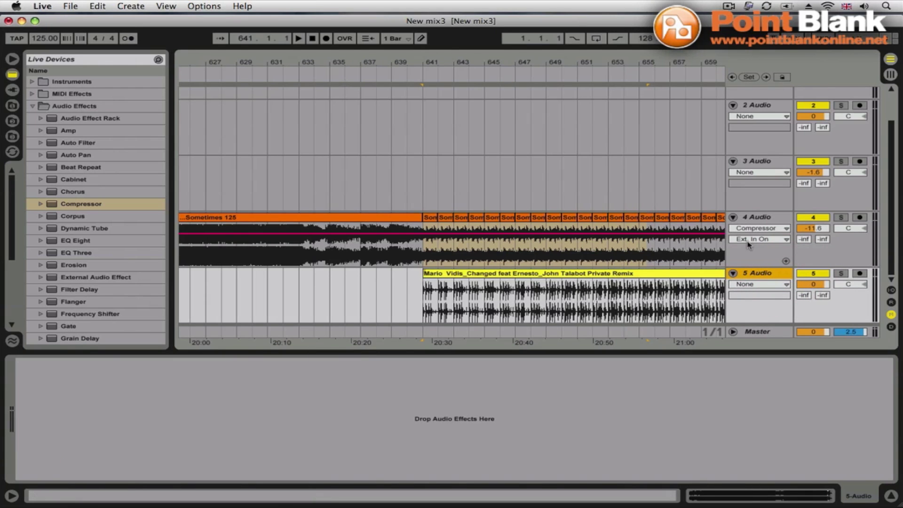
left_click(755, 217)
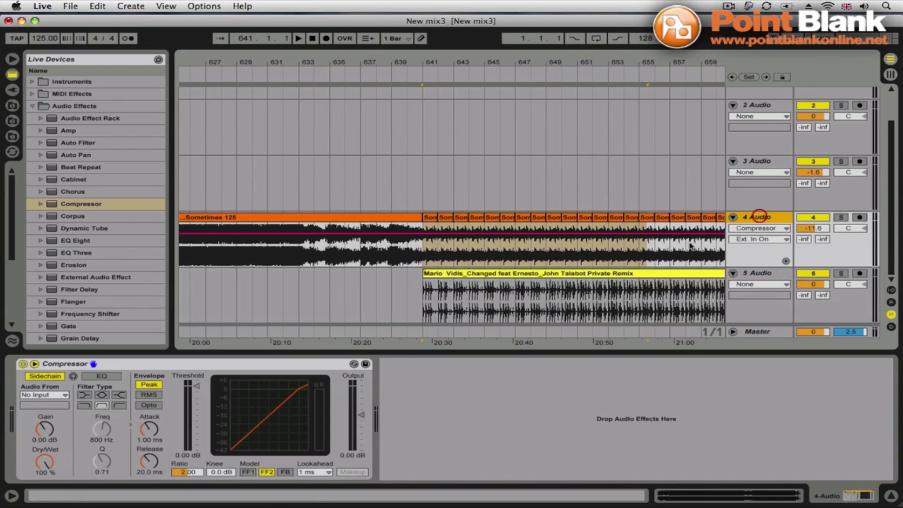
left_click(52, 398)
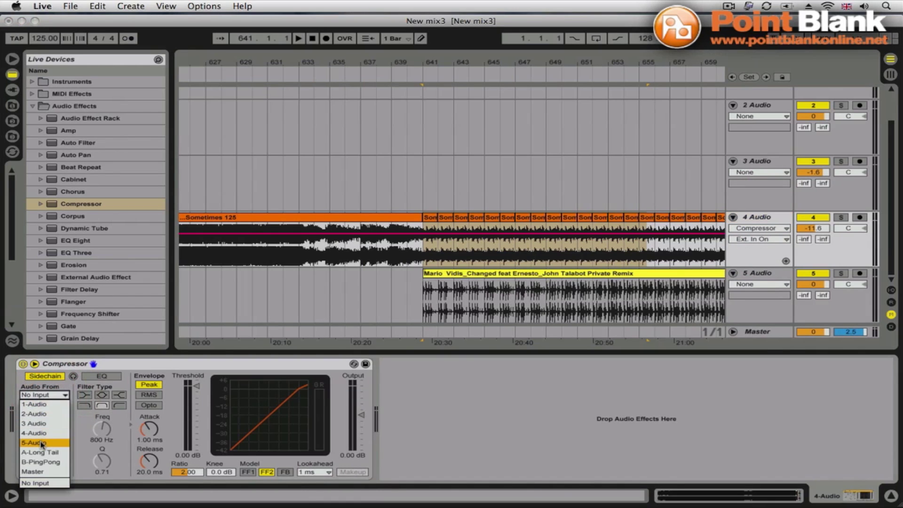
left_click(41, 442)
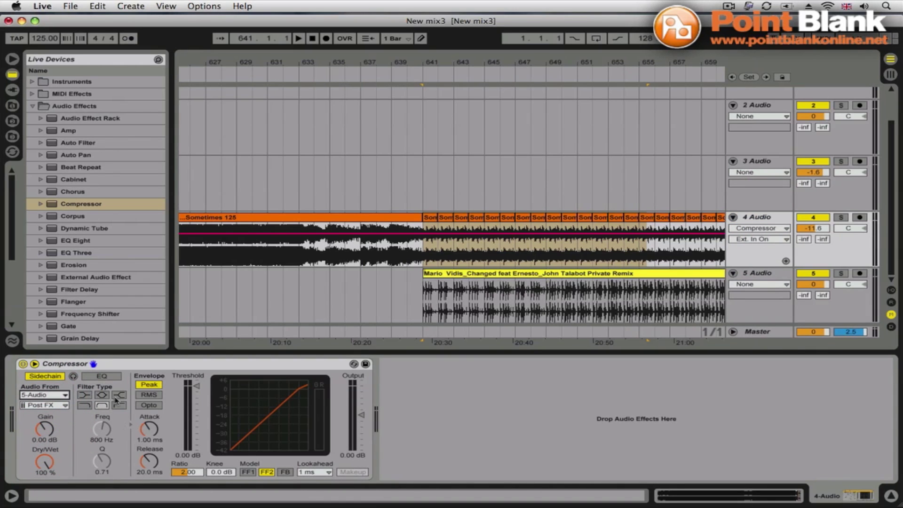
- Enable the Compressor's sidechain EQ with a low-pass filter and set its frequency to 108 Hz
left_click(102, 377)
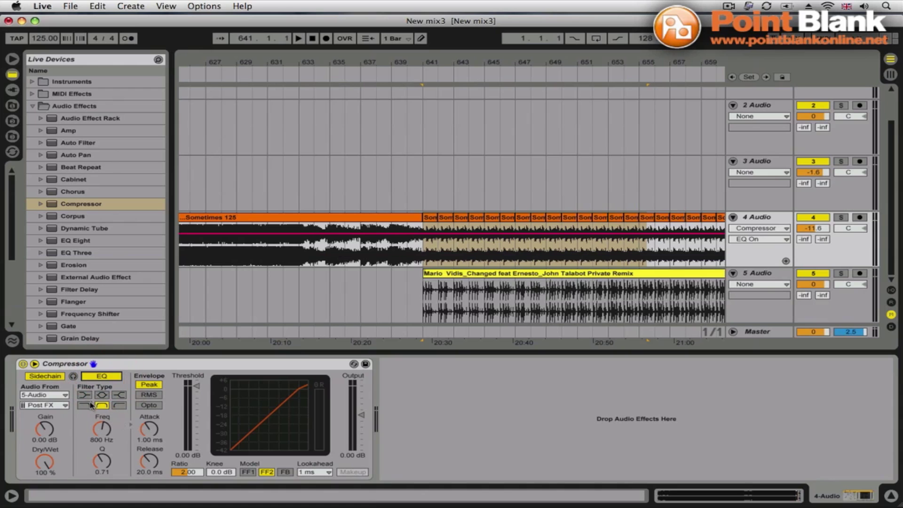
left_click(87, 406)
left_click_drag(102, 428, 102, 455)
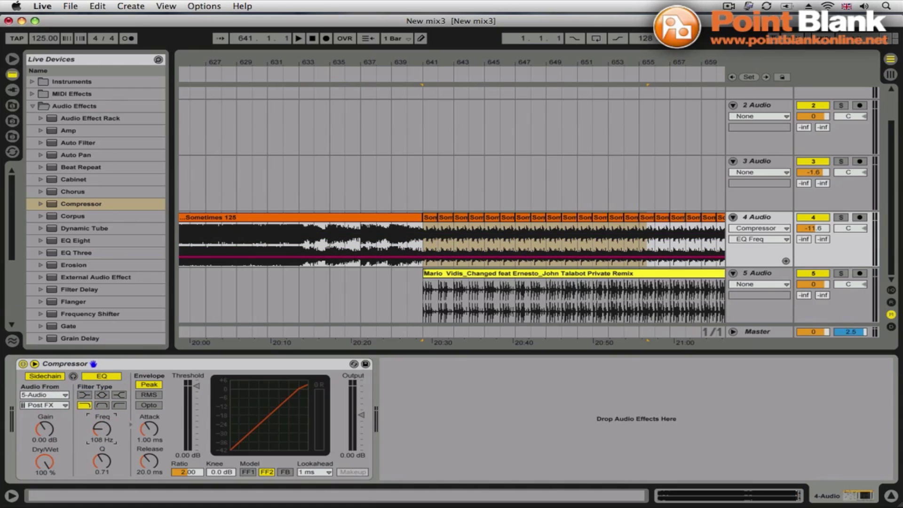
- During playback, set the Compressor's threshold to -23.4 dB, attack to 1.16 ms, release to 15.4 ms and model to FF1
key("space")
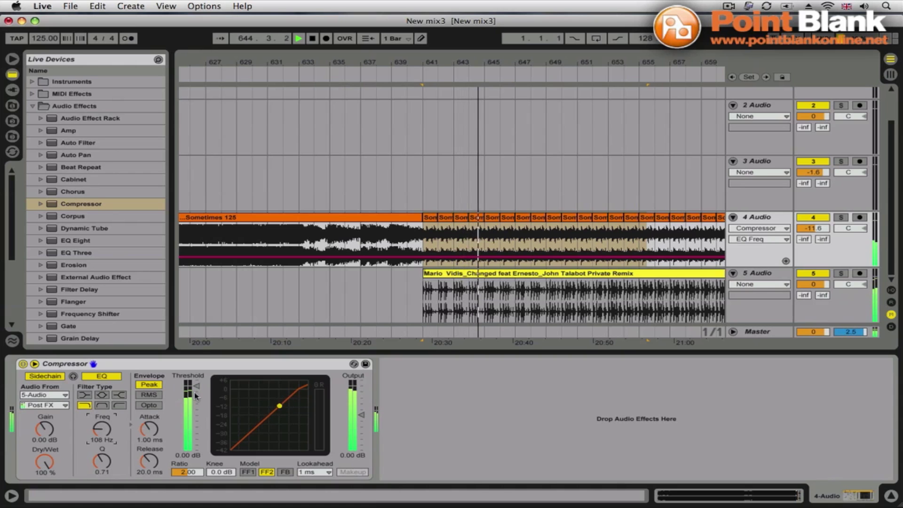
mouse_move(196, 405)
left_mouse_down()
mouse_move(195, 440)
mouse_move(197, 409)
left_mouse_up()
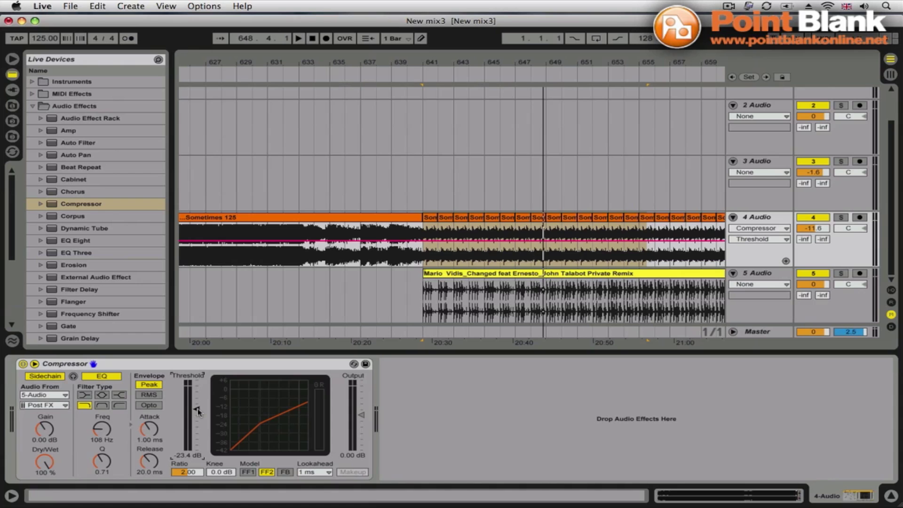
key("space")
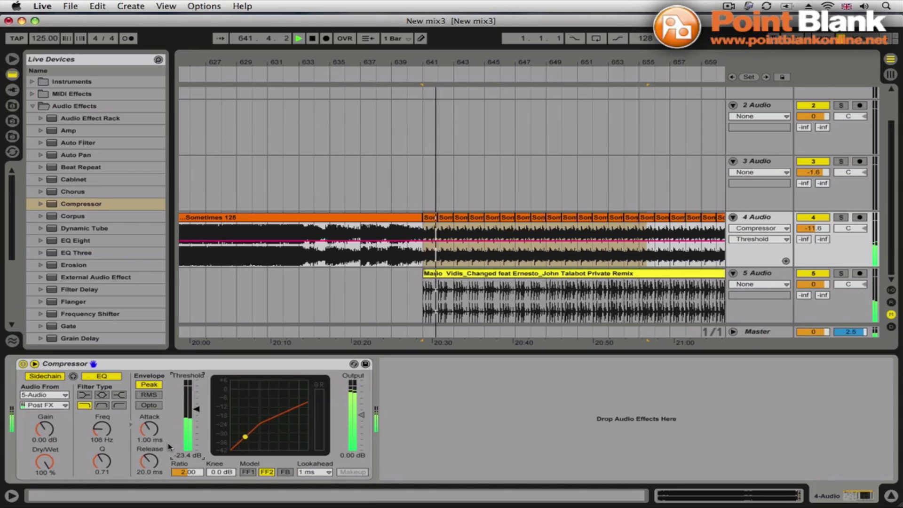
left_click_drag(150, 429, 149, 464)
left_click_drag(149, 429, 149, 425)
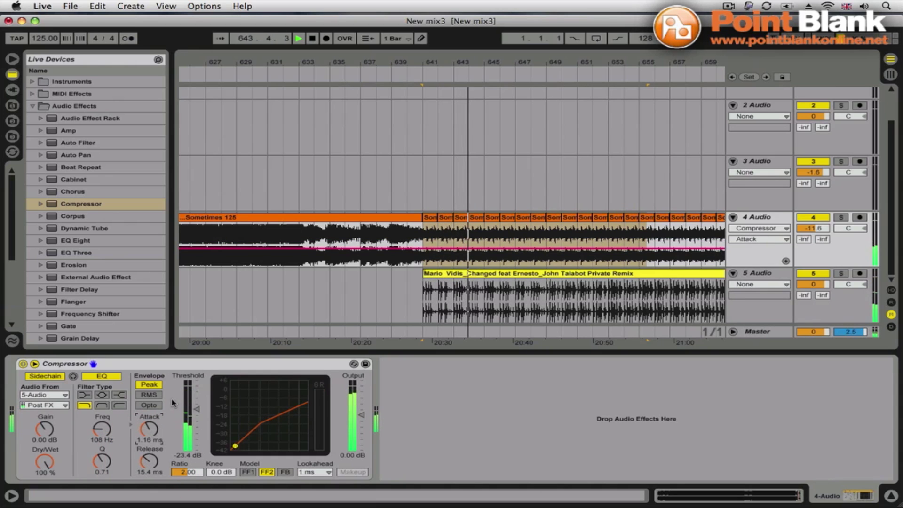
left_click(248, 472)
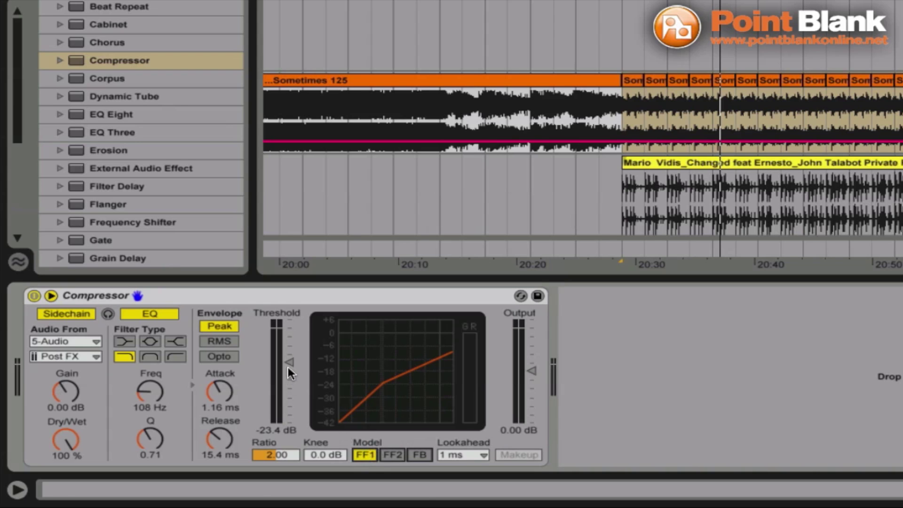
key("space")
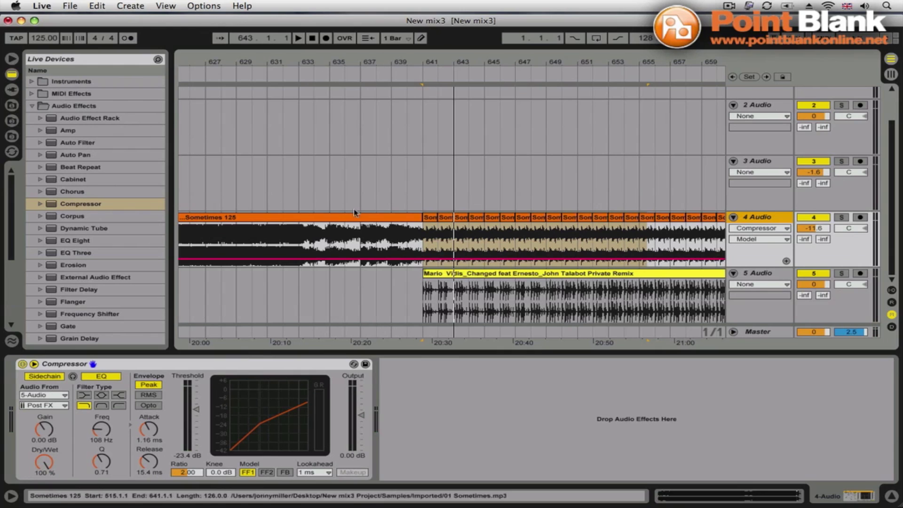
left_click_drag(227, 245, 392, 243)
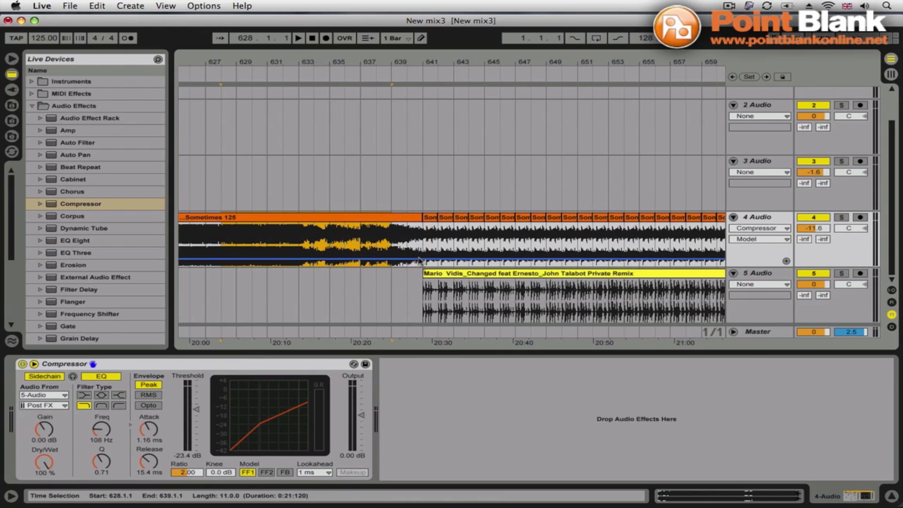
left_click_drag(420, 260, 420, 230)
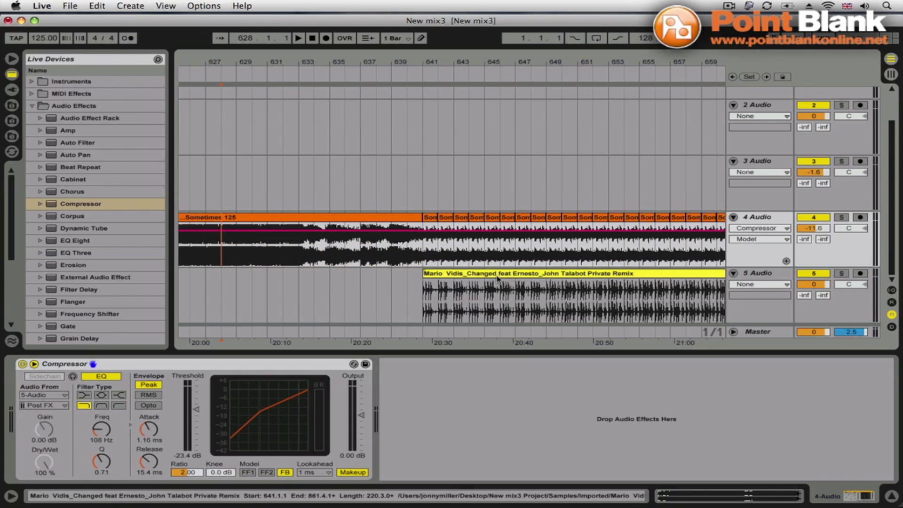
key("super+z")
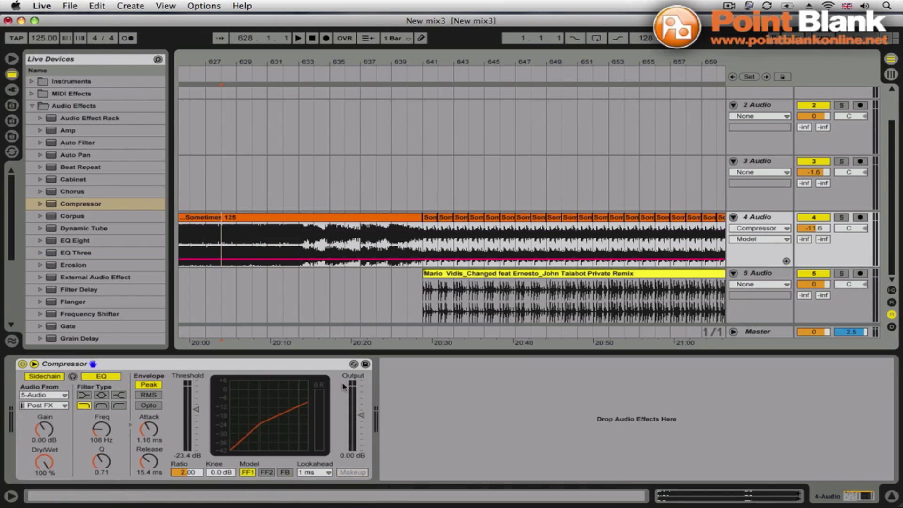
- Display the Compressor's Threshold automation on 4 Audio, make the track taller and raise the threshold to 6.00 dB
left_click_drag(200, 412, 196, 401)
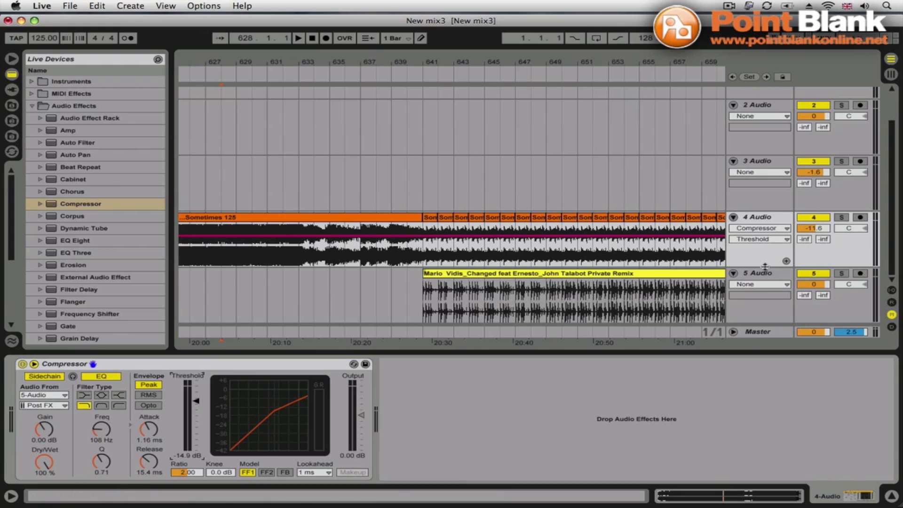
left_click_drag(764, 266, 753, 303)
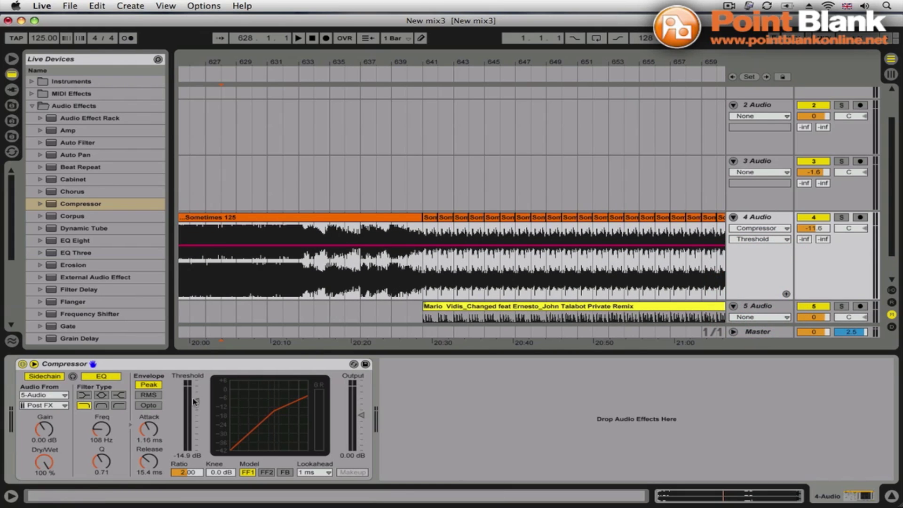
left_click_drag(195, 401, 196, 383)
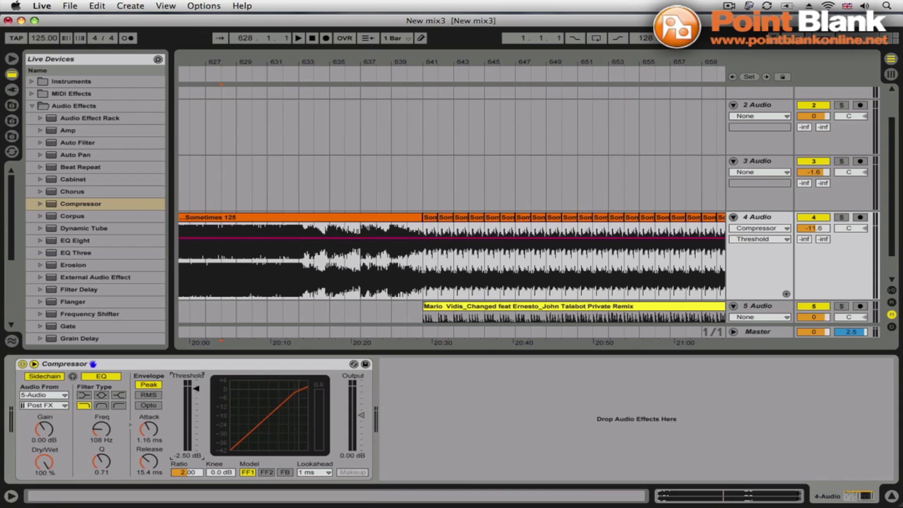
left_click_drag(196, 386, 196, 381)
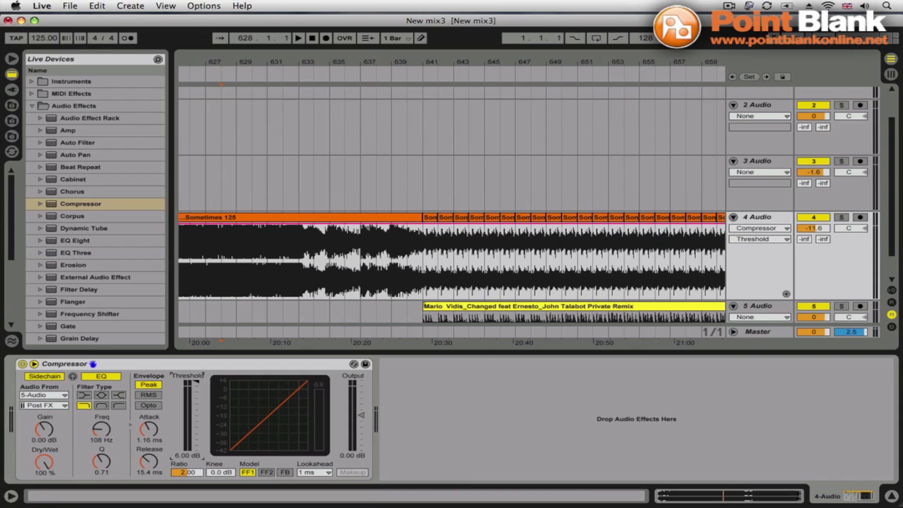
- Add Threshold automation breakpoints around bar 641 on 4 Audio so the line ramps down to about -22.0 dB over the first repeats
double_click(419, 224)
left_click(427, 224)
left_click_drag(426, 225, 442, 252)
scroll(512, 242, "down", 3)
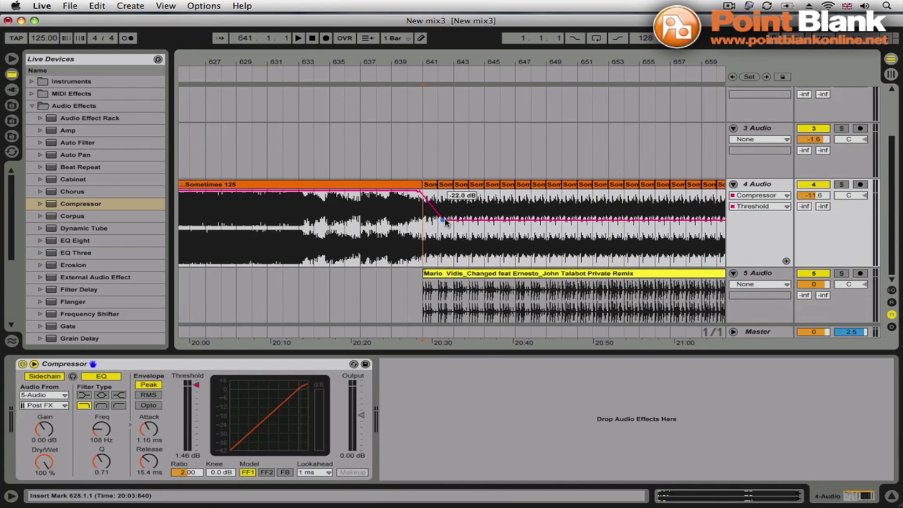
- Lower the Threshold ramp's end breakpoint on 4 Audio to about -32 dB, shorten the ramp and audition from bar 641
left_click_drag(444, 222, 452, 226)
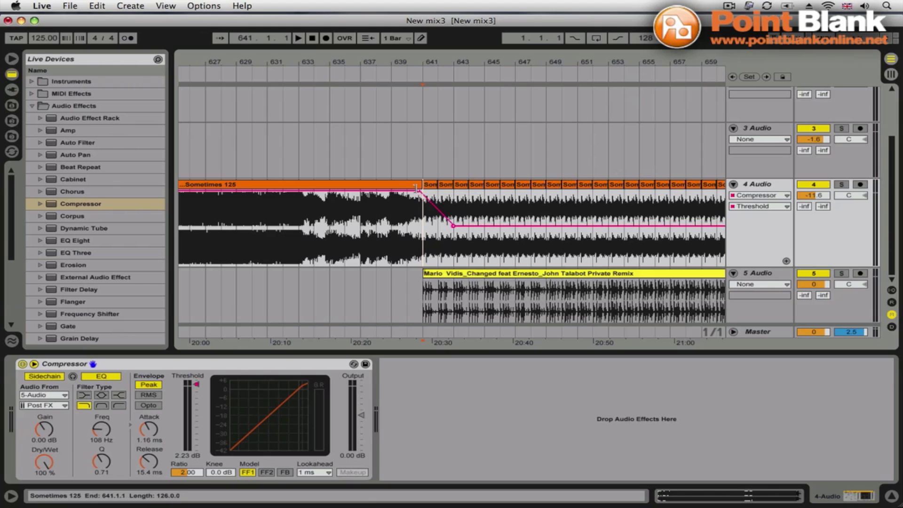
left_click(397, 78)
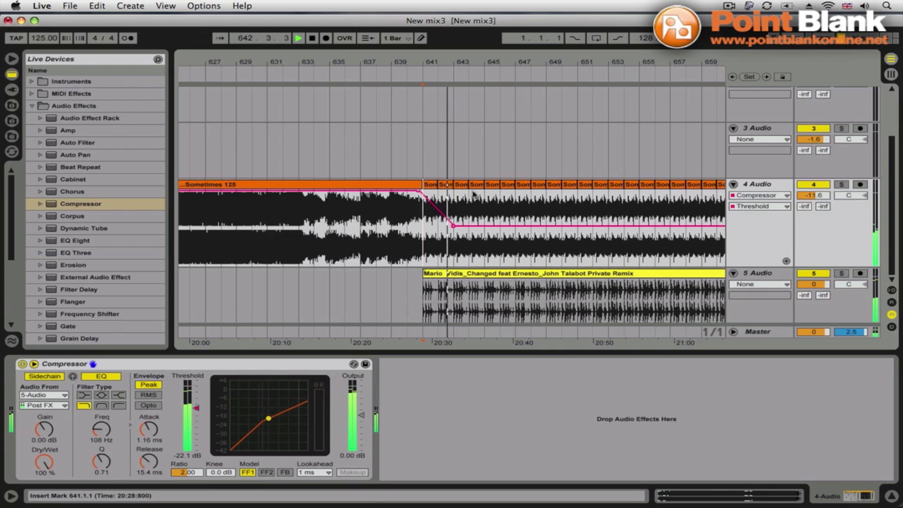
left_click_drag(453, 226, 443, 231)
key("space")
- Fine-tune the Threshold ramp to start at 6.00 dB just before bar 641 and reach about -33.0 dB just after bar 642, then audition
left_click_drag(432, 62, 383, 233)
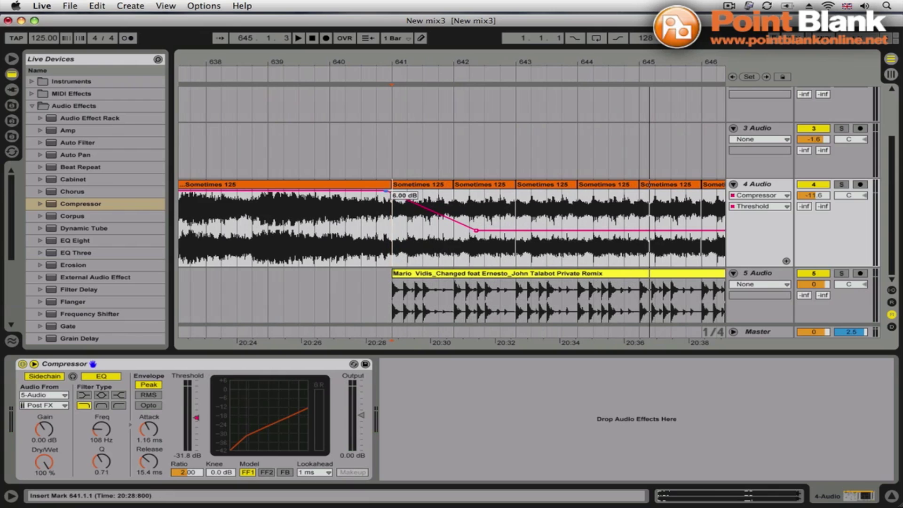
left_click(390, 191)
left_click_drag(477, 231, 473, 233)
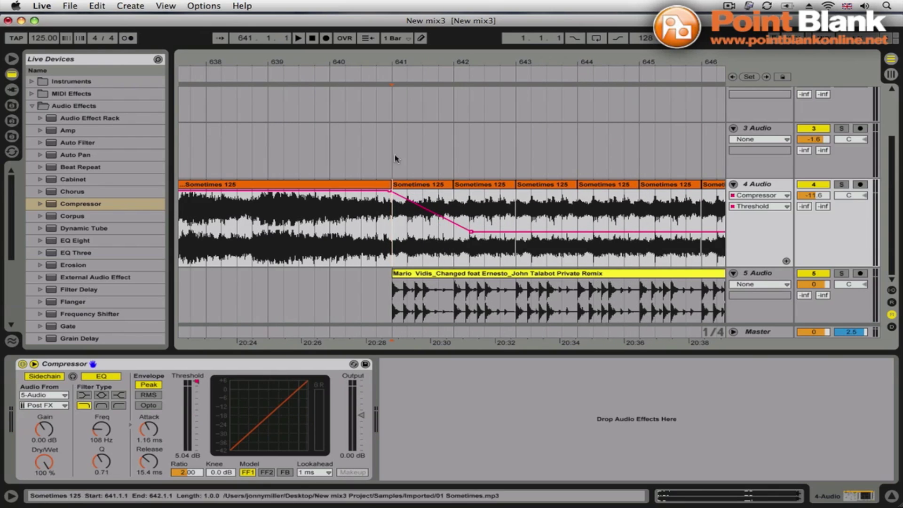
left_click(307, 74)
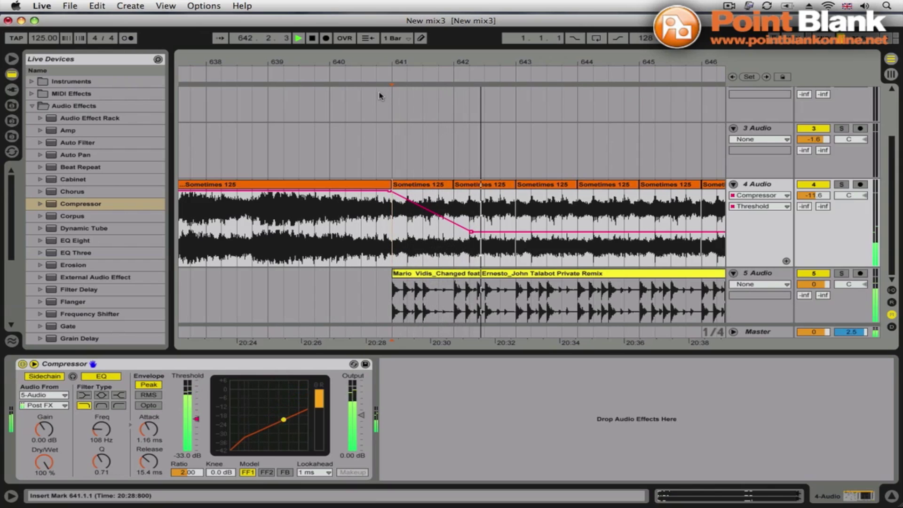
key("space")
- Lengthen the Threshold ramp so it ends at bar 644 at about -29.9 dB, and audition the transition
left_click_drag(471, 231, 578, 228)
key("space")
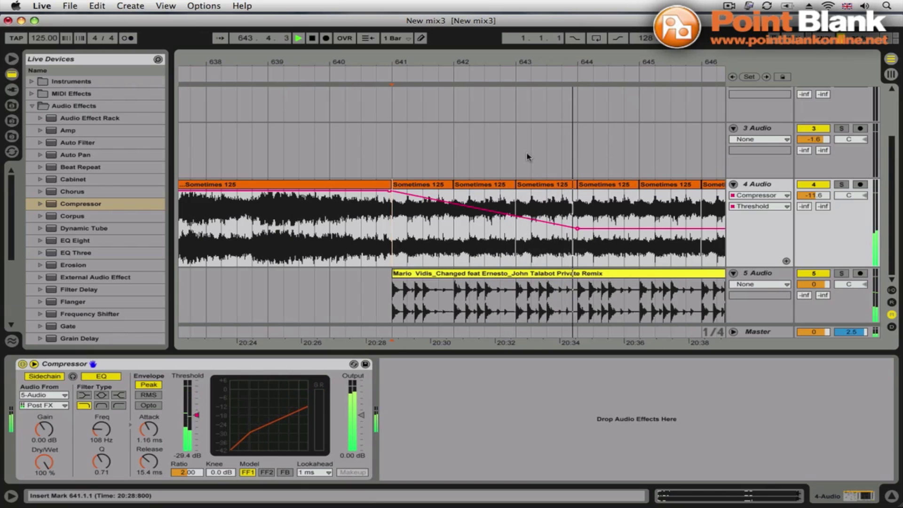
left_click_drag(373, 62, 299, 28)
key("space")
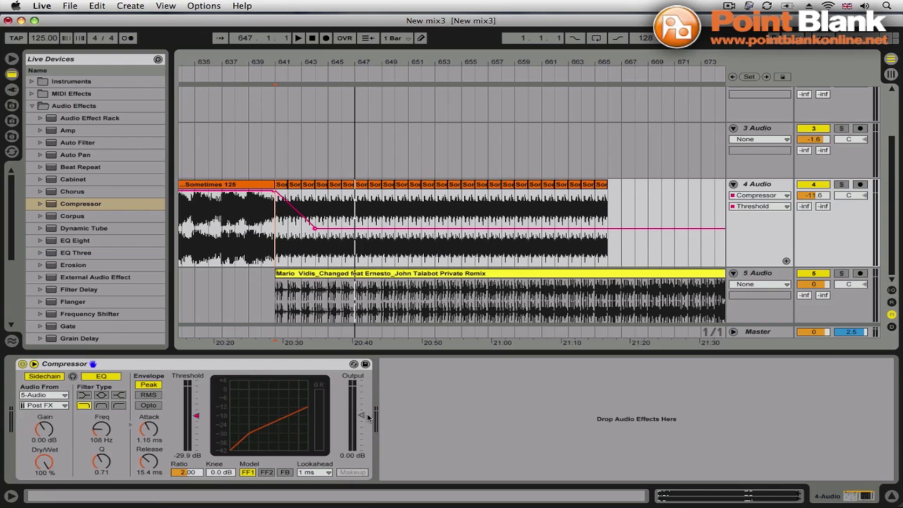
- Set the Compressor's output gain to 0.33 dB and automate it down to -36.0 dB from just before bar 648 to just before bar 658
left_click_drag(362, 418, 363, 418)
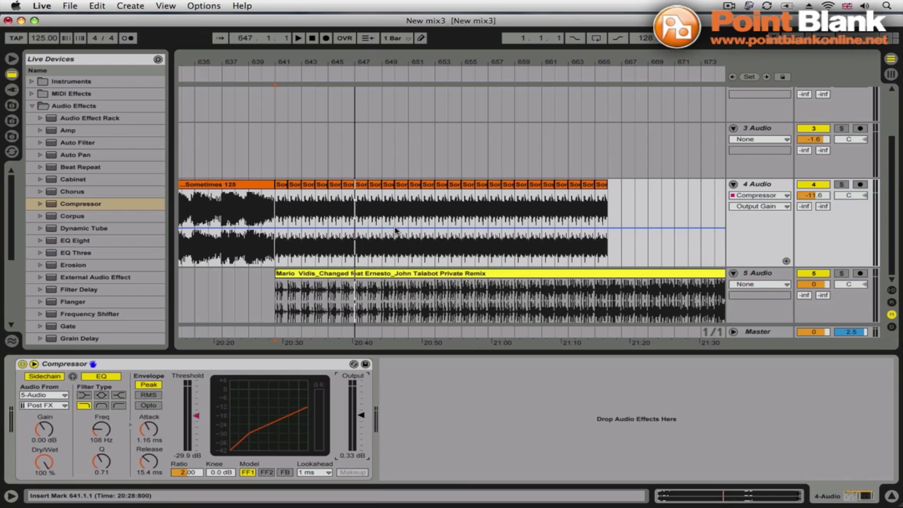
double_click(365, 228)
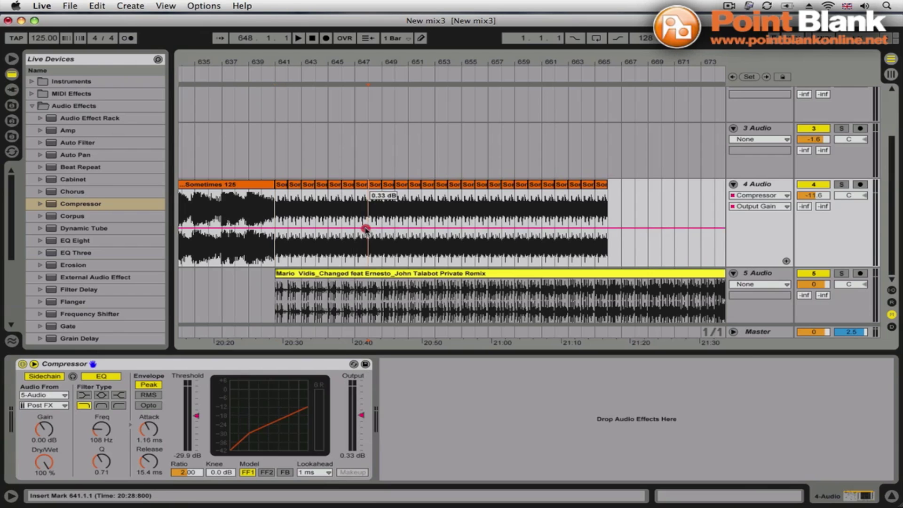
left_click_drag(386, 228, 497, 266)
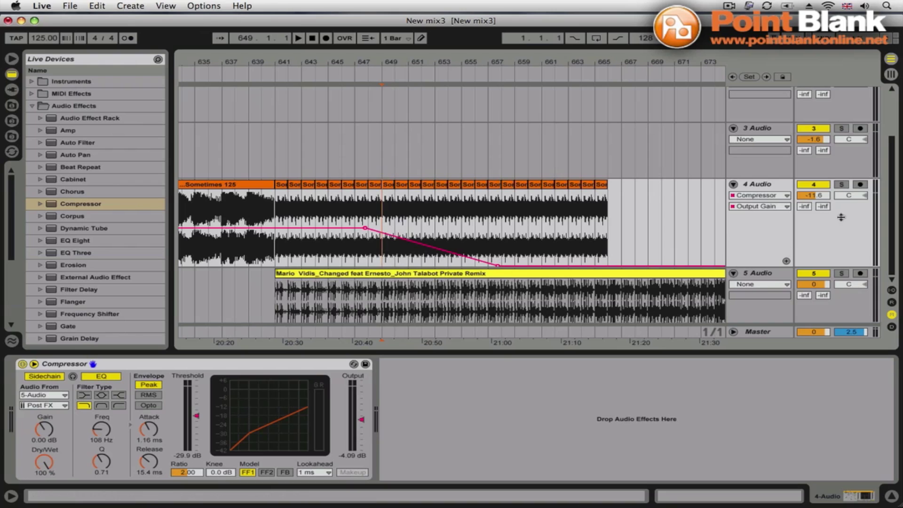
- Play the transition from bar 641 to check the output fade, and select bars 644 to 666 on 5 Audio
left_click(778, 186)
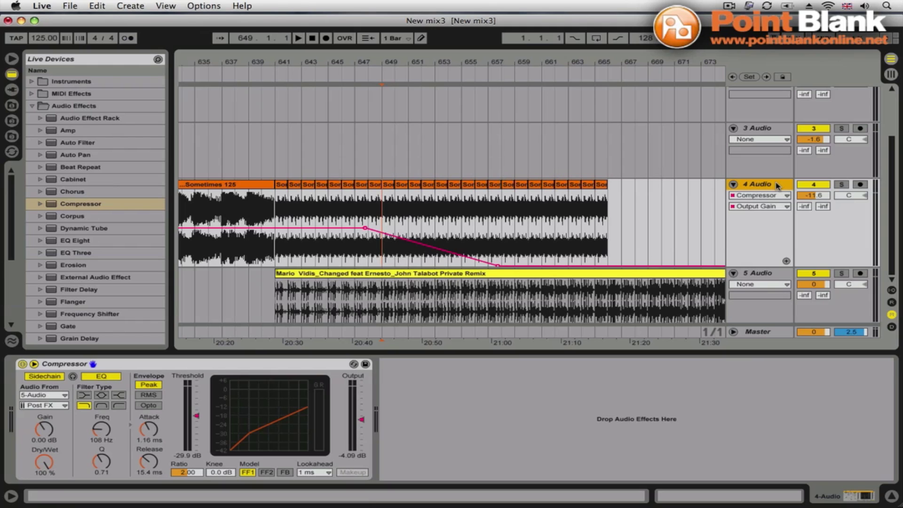
left_click(275, 76)
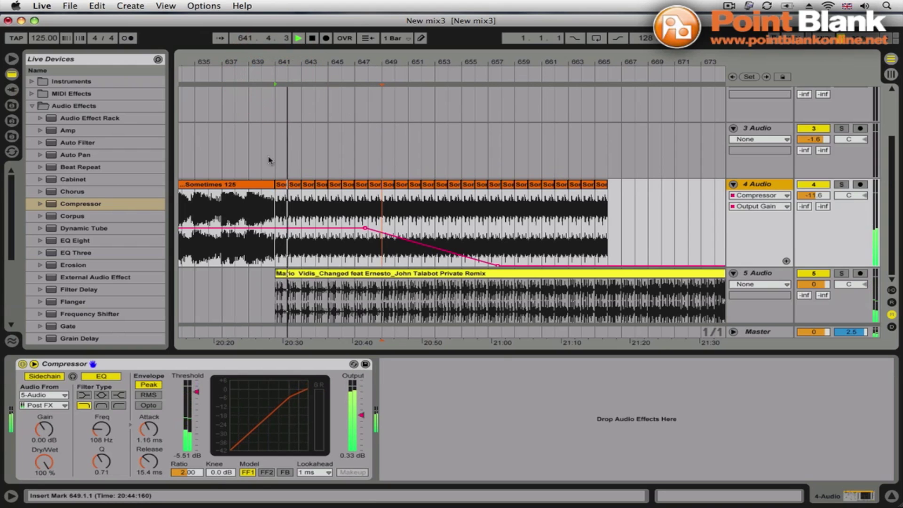
left_click_drag(314, 298, 612, 309)
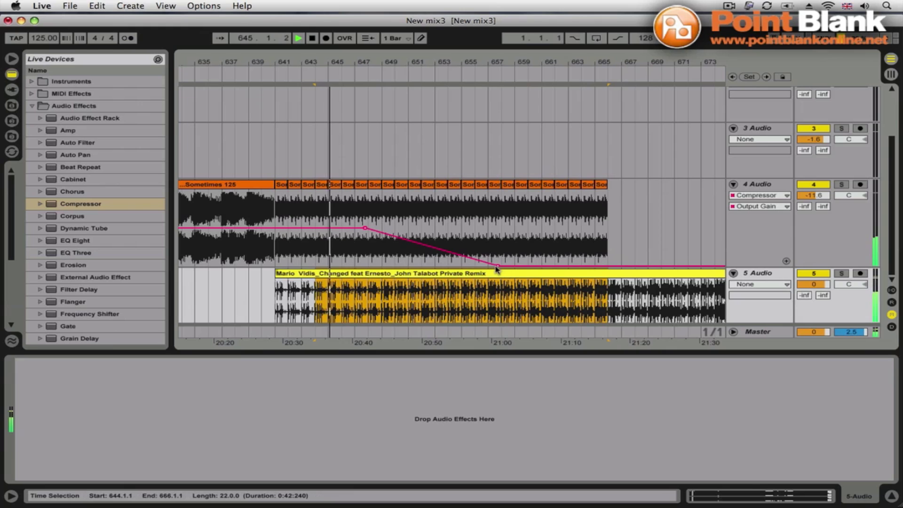
mouse_move(497, 266)
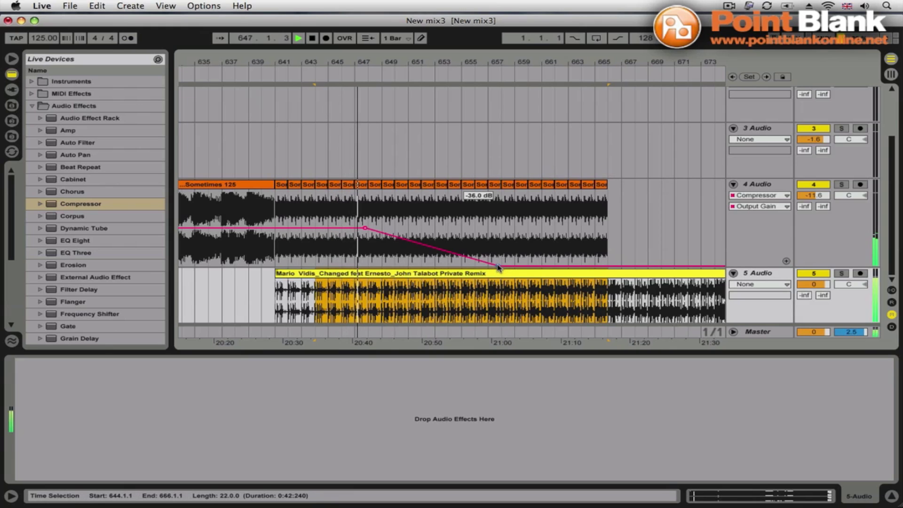
- Select the looped repeats on 4 Audio from bar 641 to bar 666 with the track's Compressor shown
left_click(763, 184)
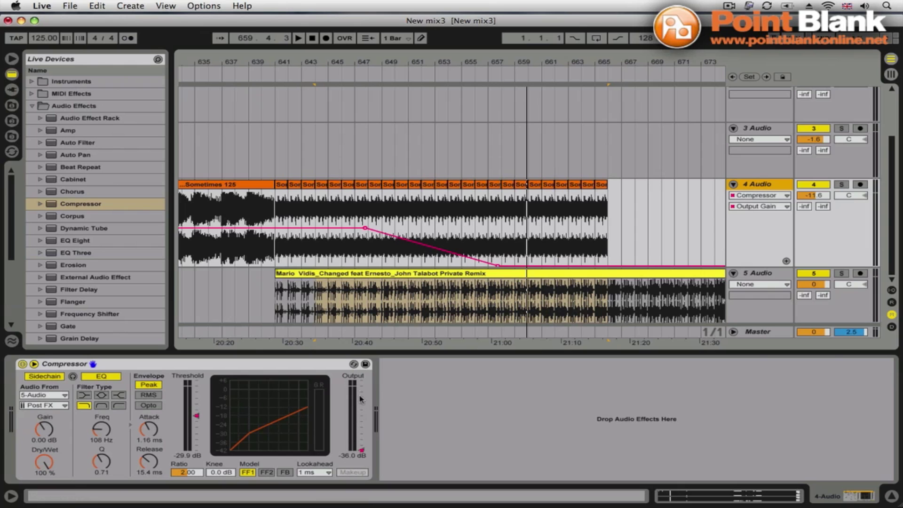
left_click_drag(275, 206, 611, 230)
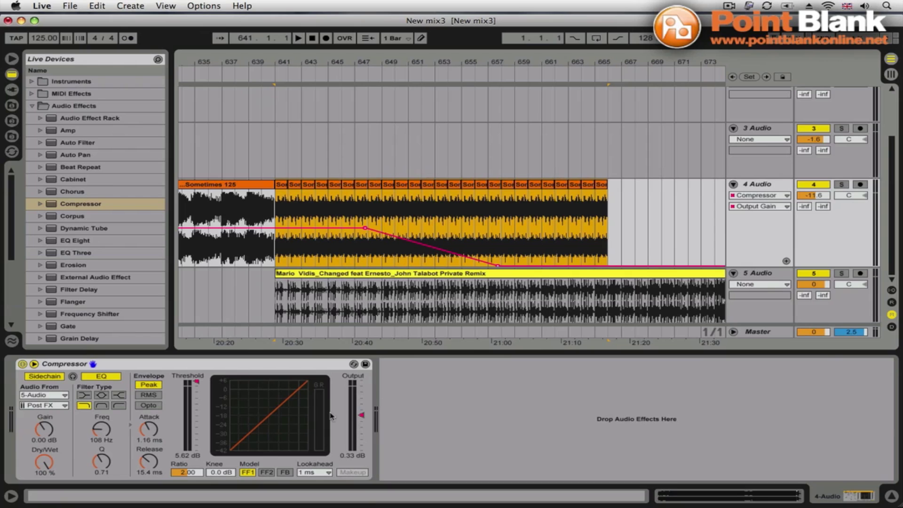